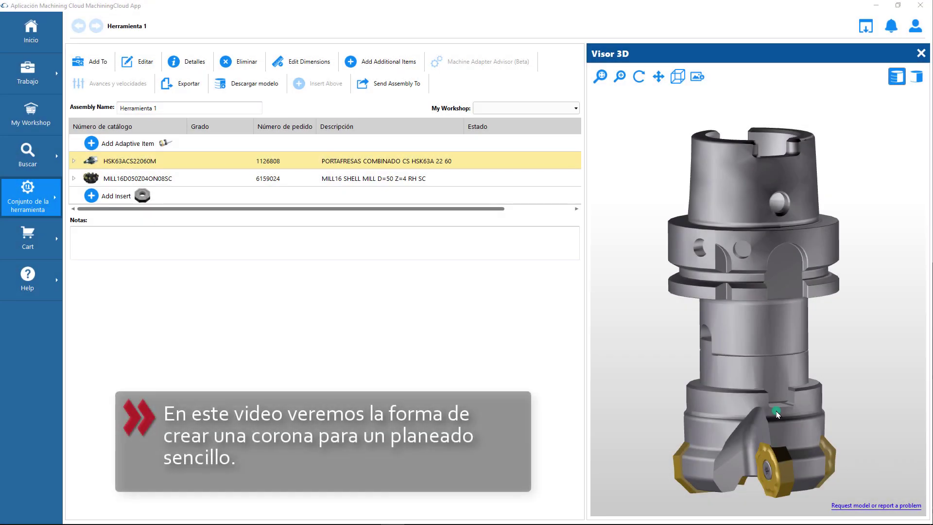
Step: Switch the MachiningCloud tool view to its lightweight simulation model and choose the lightweight STP/STL download
{"action": "left_click_drag", "start_coordinate": [776, 413], "coordinate": [784, 387]}
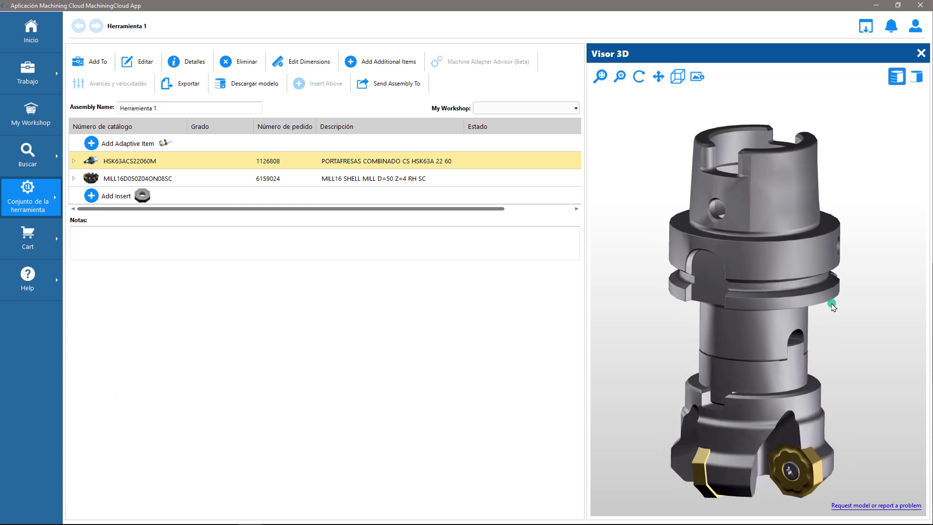
{"action": "left_click", "coordinate": [916, 77]}
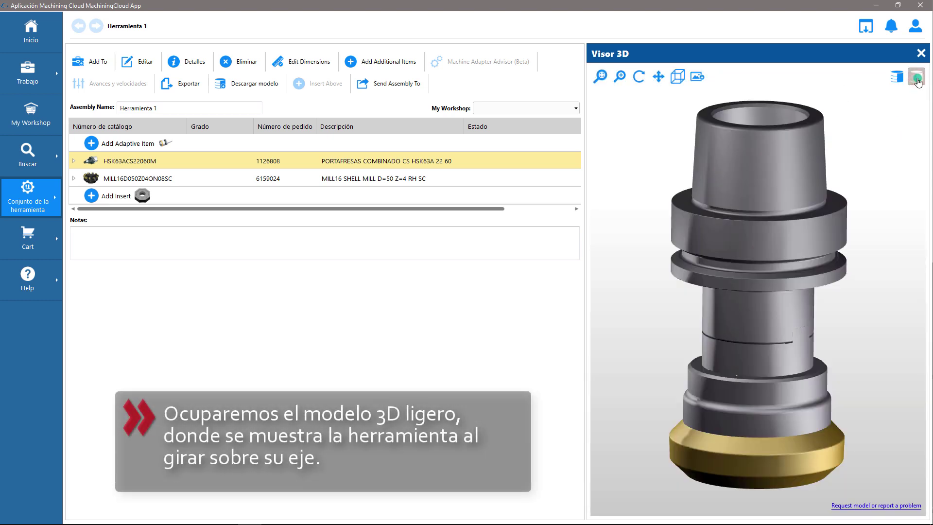
{"action": "left_click_drag", "start_coordinate": [816, 304], "coordinate": [810, 303]}
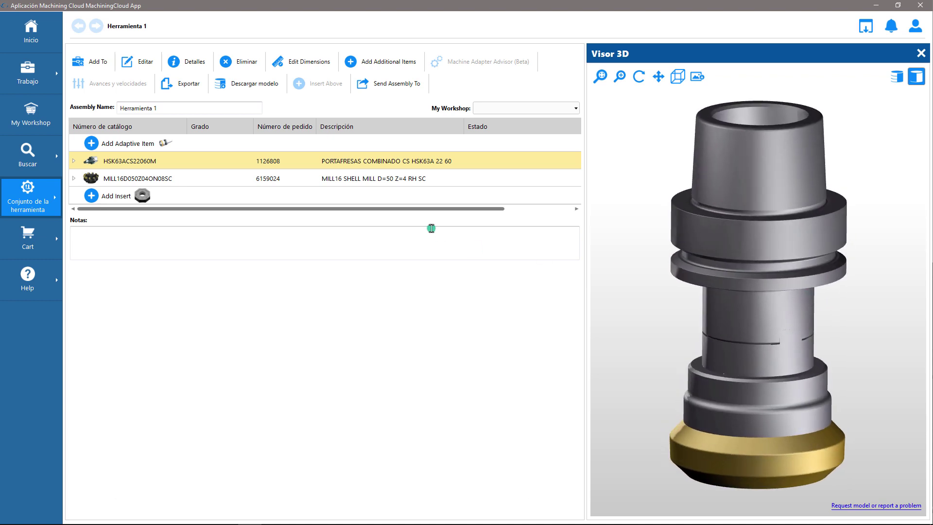
{"action": "left_click", "coordinate": [270, 84]}
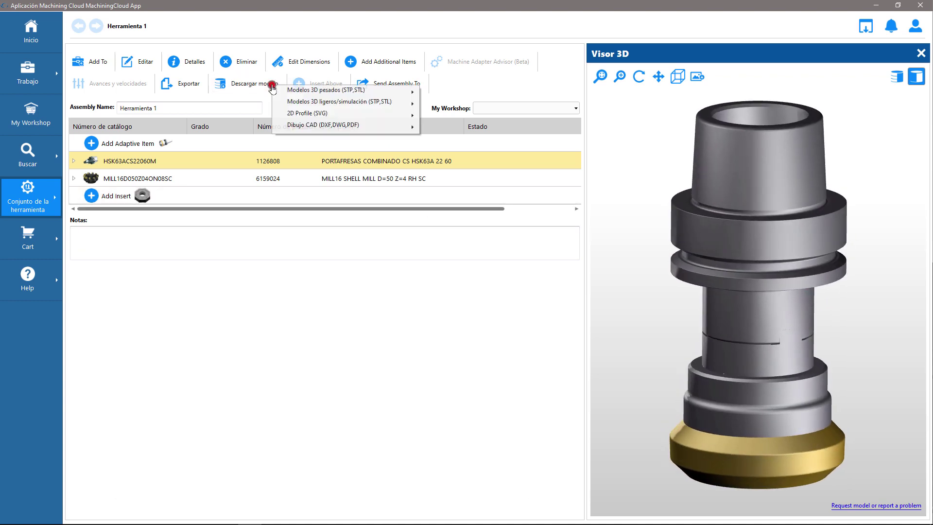
{"action": "left_click", "coordinate": [311, 102]}
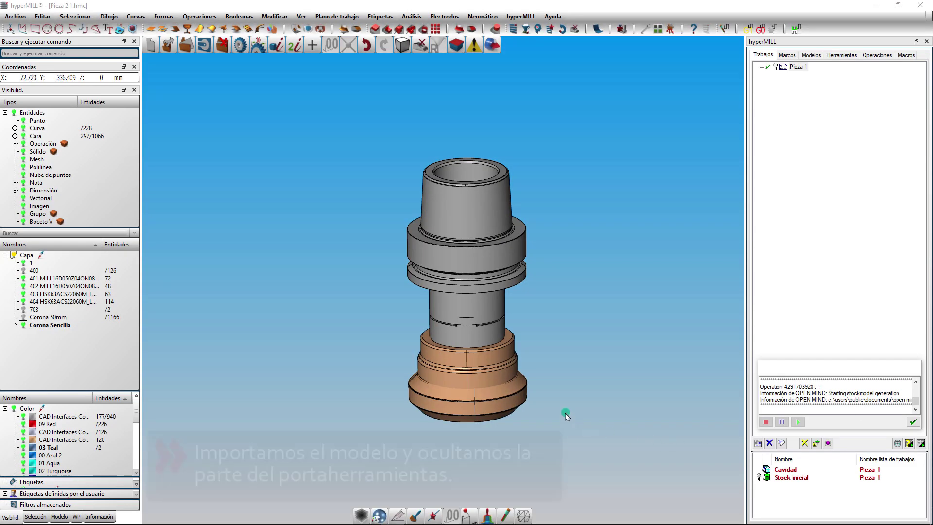
Step: Hide both grey CAD Interfaces colour groups, leaving only the copper crown shown in side view
{"action": "left_click", "coordinate": [535, 358]}
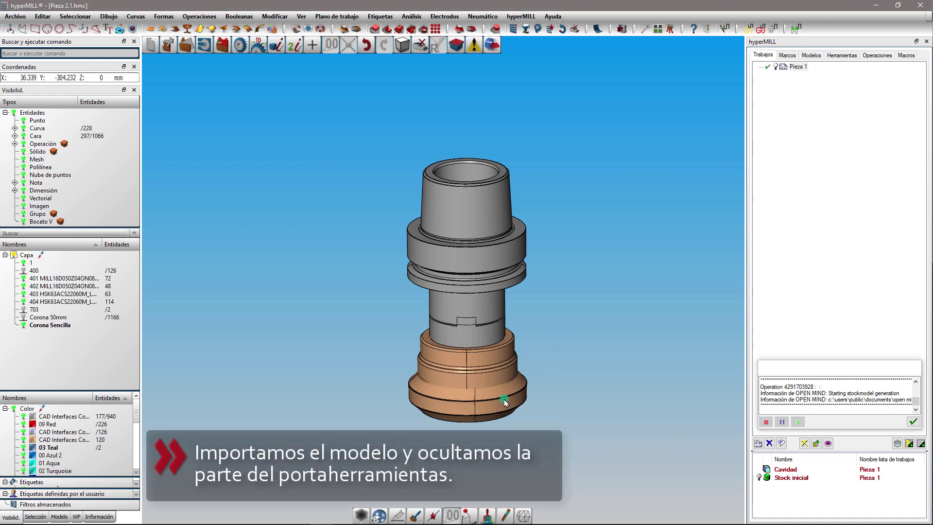
{"action": "mouse_move", "coordinate": [478, 393]}
{"action": "middle_mouse_down"}
{"action": "mouse_move", "coordinate": [504, 350]}
{"action": "mouse_move", "coordinate": [451, 389]}
{"action": "middle_mouse_up"}
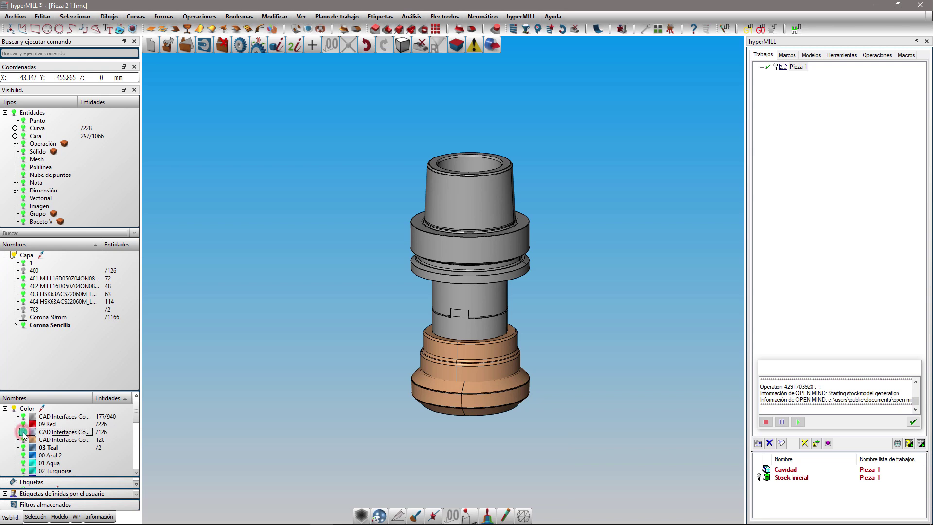
{"action": "left_click", "coordinate": [24, 432]}
{"action": "left_click", "coordinate": [23, 416]}
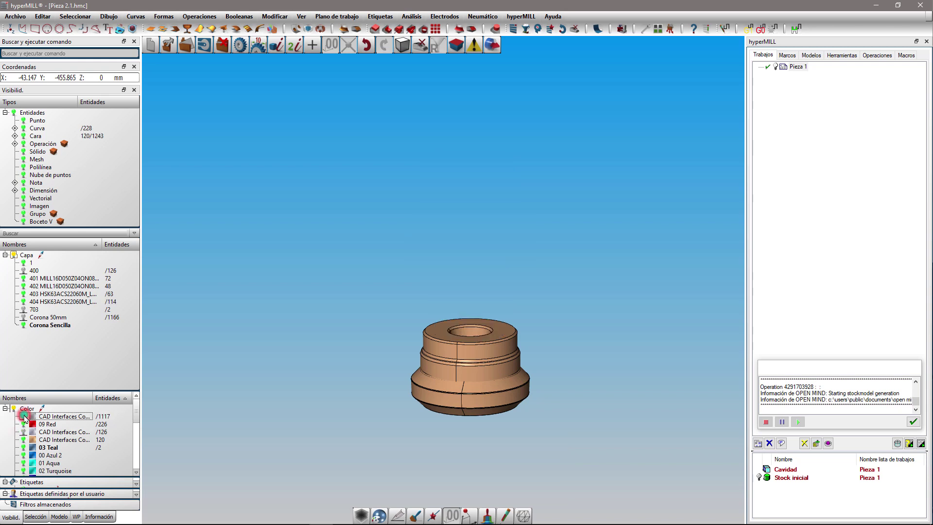
{"action": "scroll", "coordinate": [554, 406], "scroll_direction": "up", "scroll_amount": 1}
{"action": "scroll", "coordinate": [533, 353], "scroll_direction": "up", "scroll_amount": 2}
{"action": "middle_click_drag", "start_coordinate": [533, 353], "coordinate": [542, 338]}
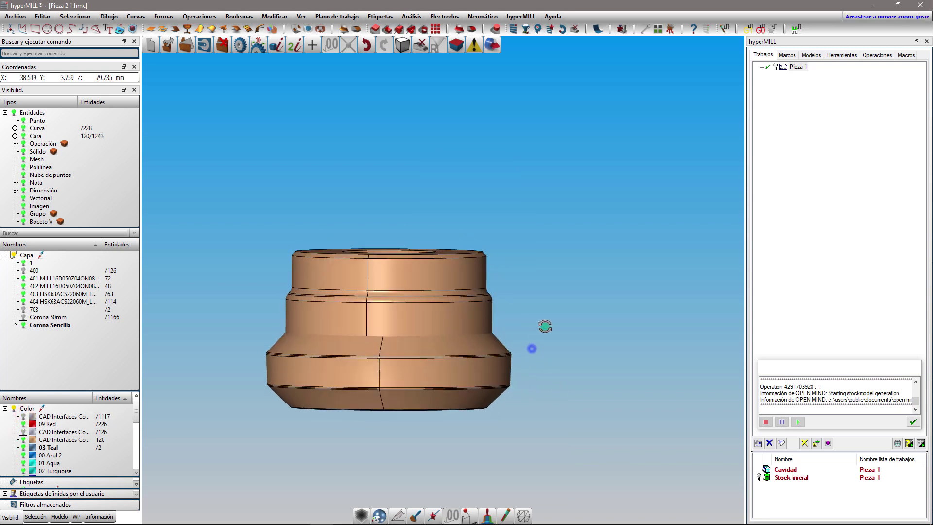
Step: Create a shape contour from all crown faces using Direction + Origin mode along the Y axis
{"action": "left_click", "coordinate": [112, 17]}
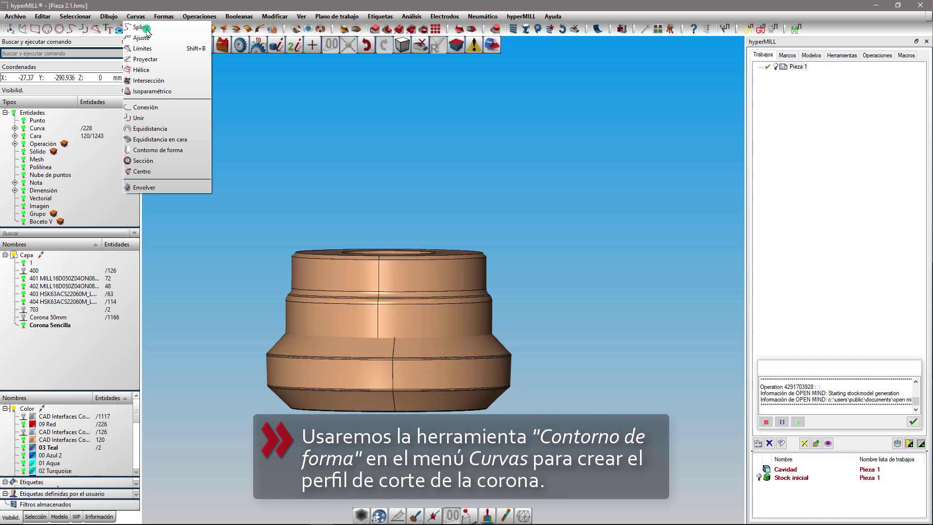
{"action": "left_click", "coordinate": [185, 150]}
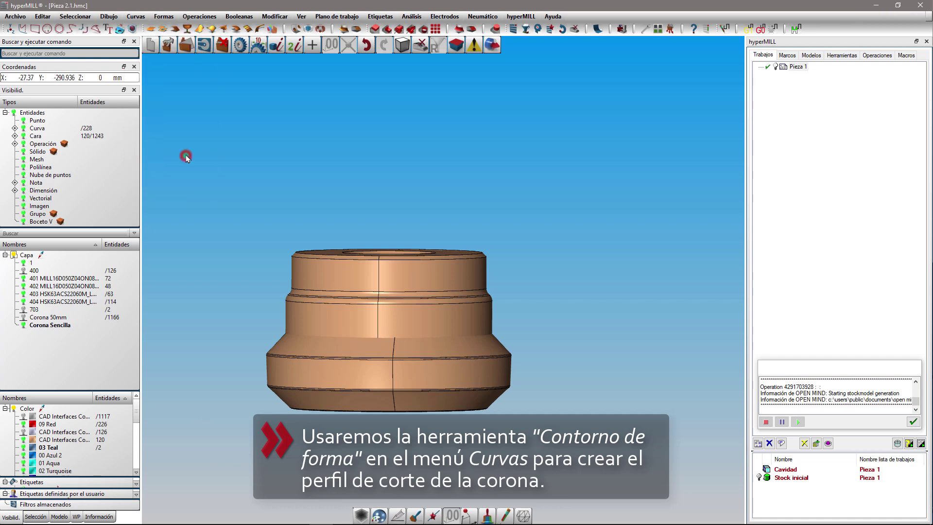
{"action": "left_click_drag", "start_coordinate": [273, 214], "coordinate": [583, 436]}
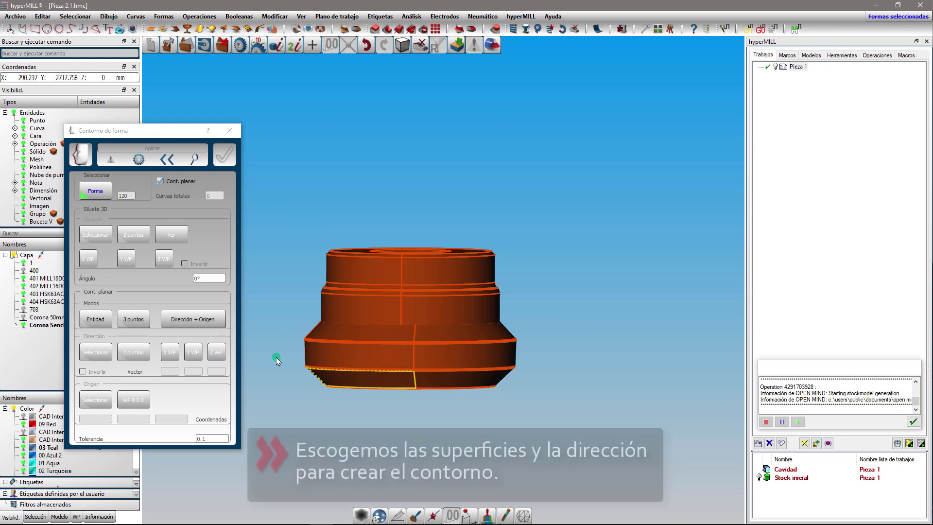
{"action": "left_click", "coordinate": [194, 319]}
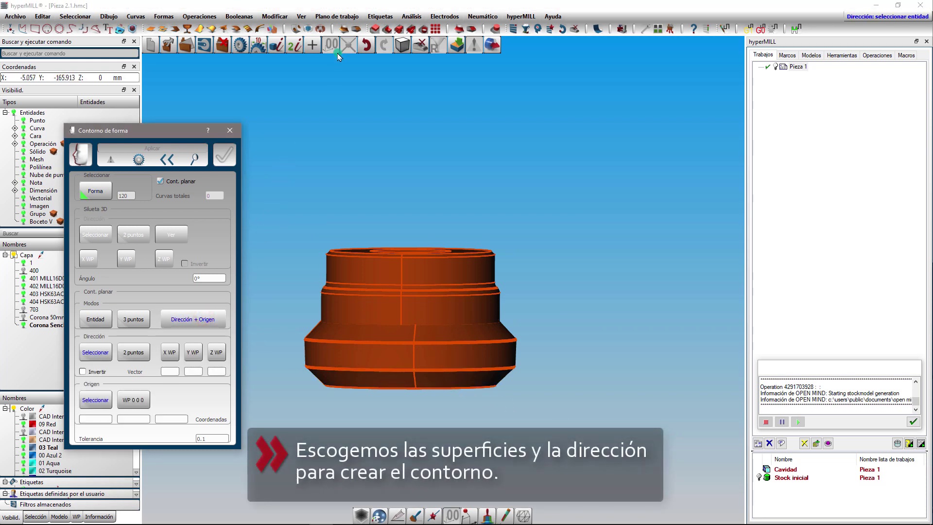
{"action": "left_click", "coordinate": [382, 91]}
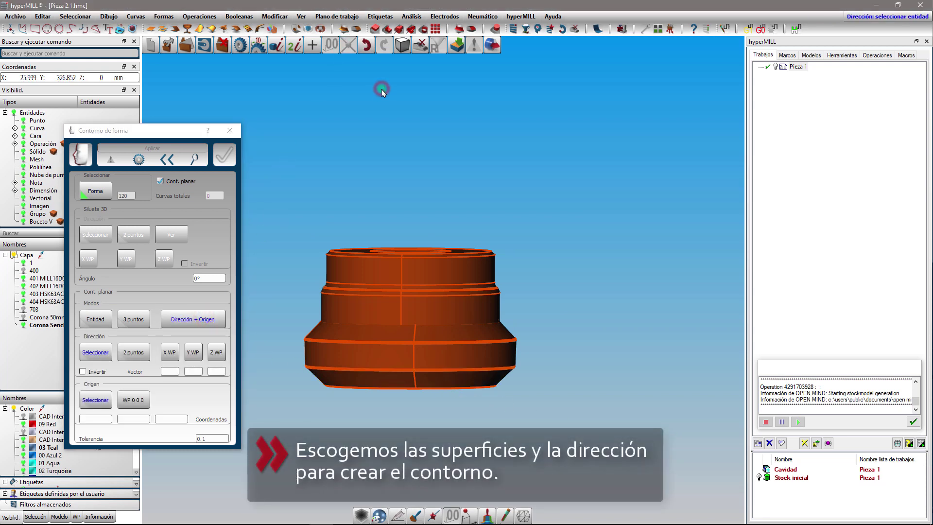
{"action": "mouse_move", "coordinate": [471, 215]}
{"action": "middle_mouse_down"}
{"action": "mouse_move", "coordinate": [444, 304]}
{"action": "mouse_move", "coordinate": [452, 333]}
{"action": "mouse_move", "coordinate": [461, 300]}
{"action": "mouse_move", "coordinate": [450, 277]}
{"action": "middle_mouse_up"}
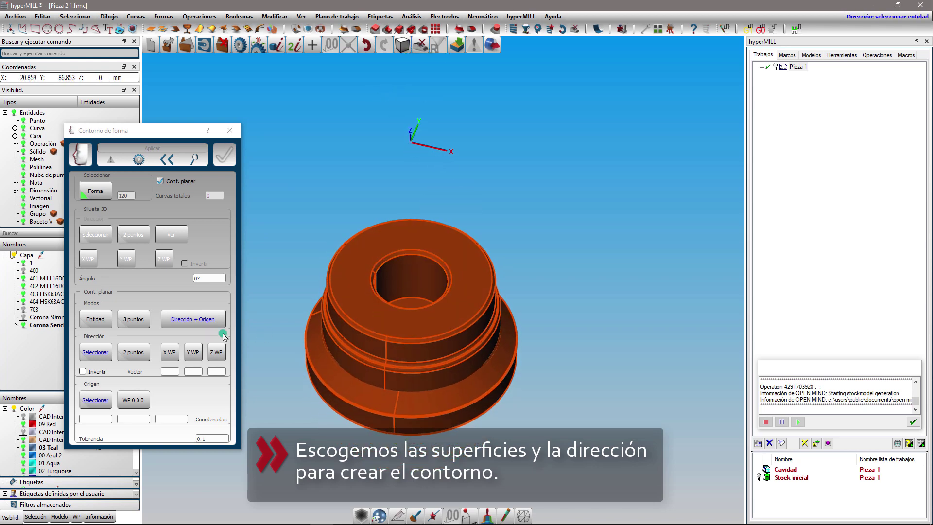
{"action": "left_click", "coordinate": [194, 353]}
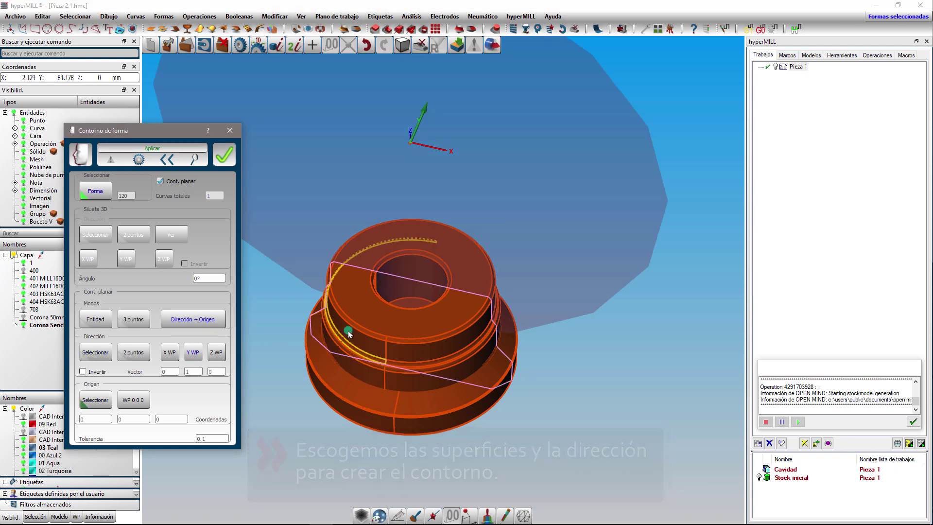
{"action": "mouse_move", "coordinate": [350, 329]}
{"action": "middle_mouse_down"}
{"action": "mouse_move", "coordinate": [417, 312]}
{"action": "mouse_move", "coordinate": [437, 268]}
{"action": "middle_mouse_up"}
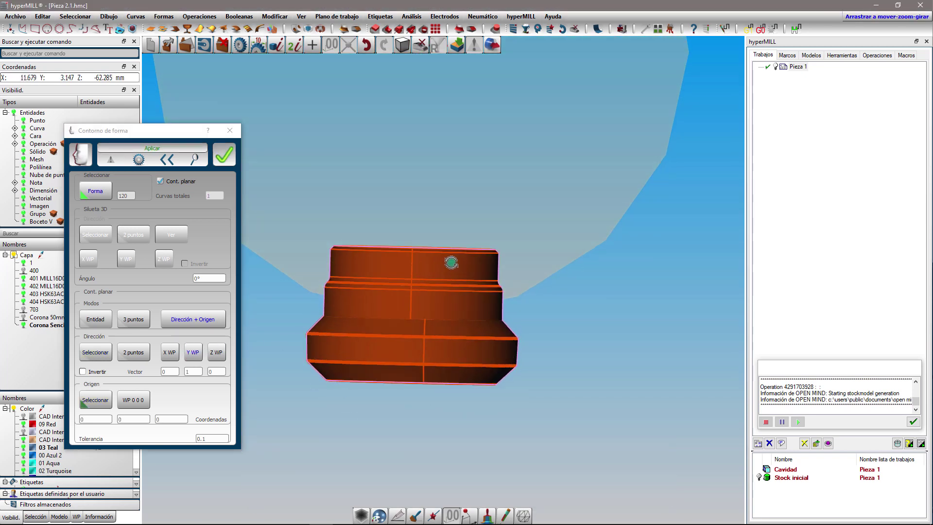
{"action": "left_click", "coordinate": [226, 159]}
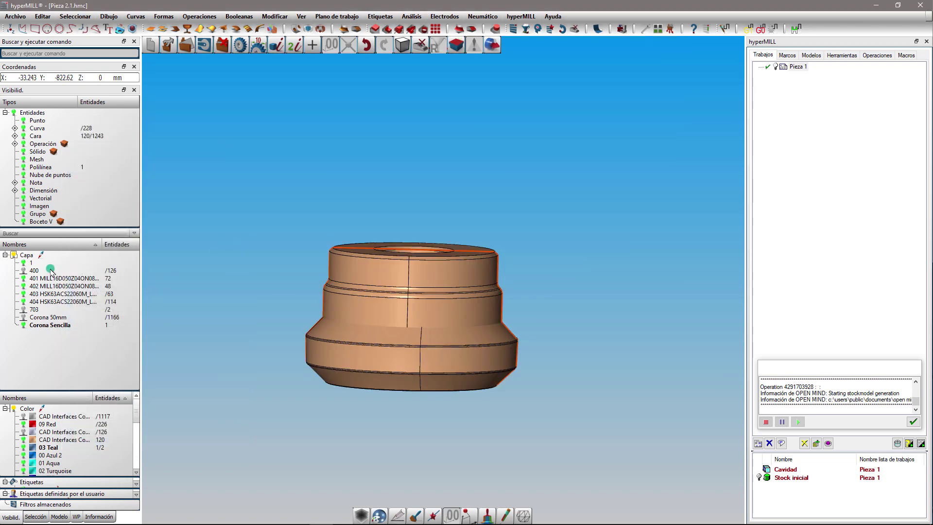
Step: Show only the Corona Sencilla layer and select the crown contour
{"action": "right_click", "coordinate": [47, 331]}
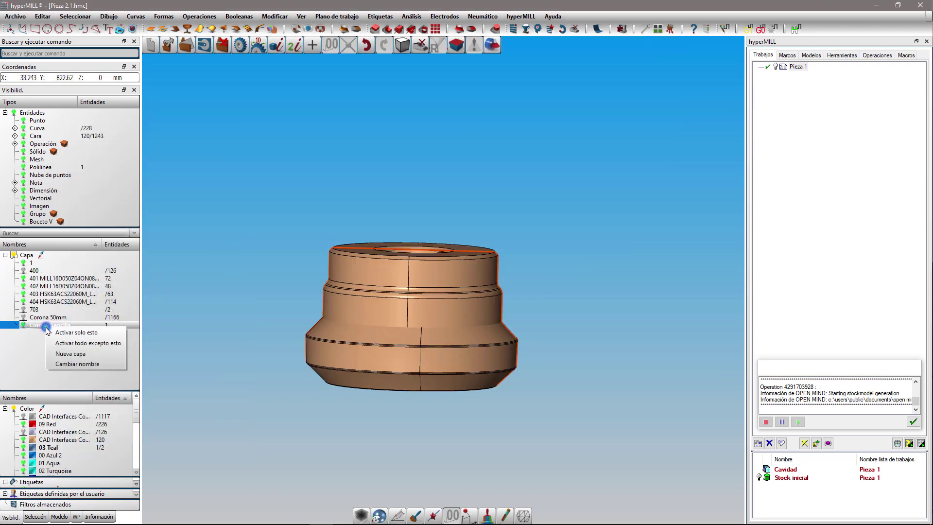
{"action": "left_click", "coordinate": [88, 330]}
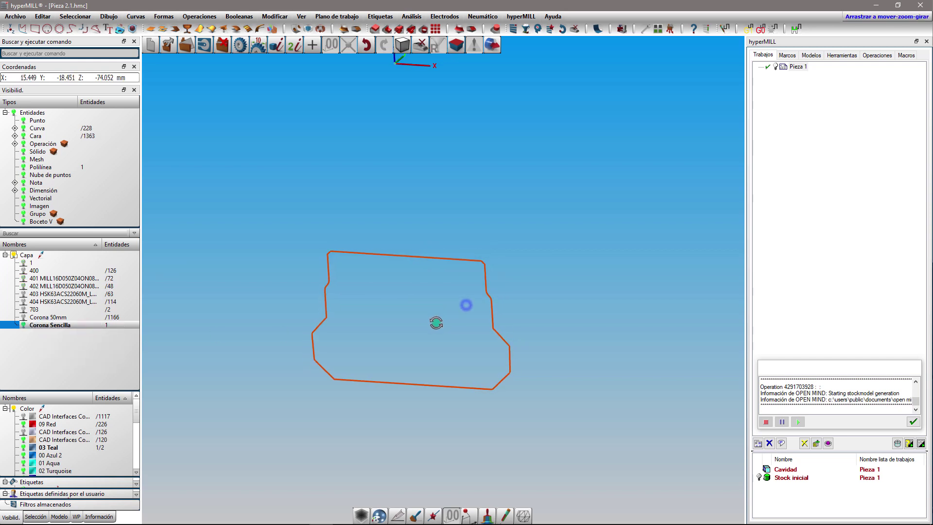
{"action": "scroll", "coordinate": [336, 370], "scroll_direction": "up", "scroll_amount": 3}
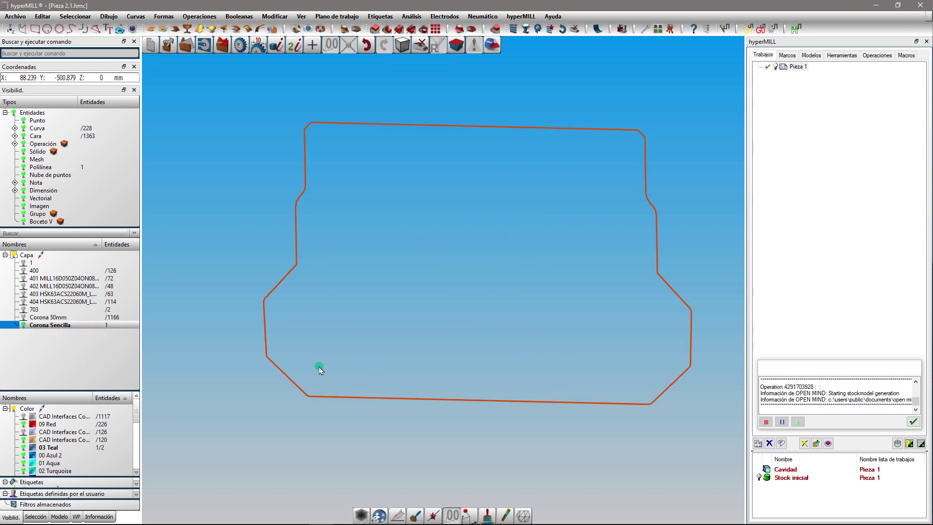
{"action": "left_click", "coordinate": [346, 359]}
{"action": "scroll", "coordinate": [327, 373], "scroll_direction": "down", "scroll_amount": 1}
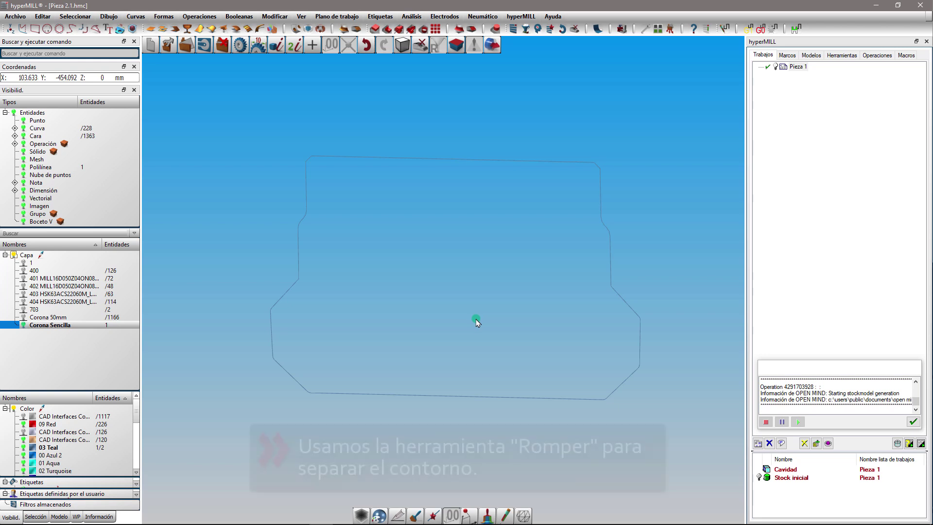
{"action": "left_click", "coordinate": [464, 160]}
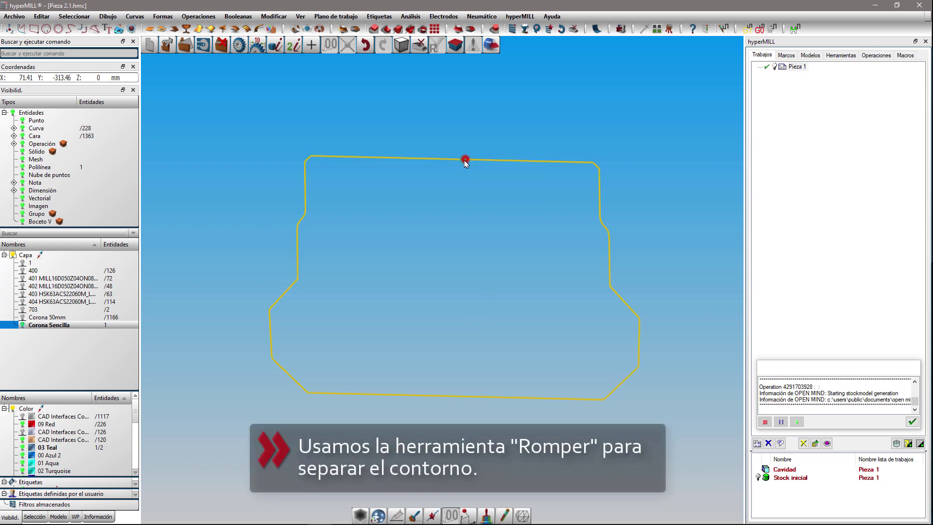
{"action": "right_click", "coordinate": [258, 101]}
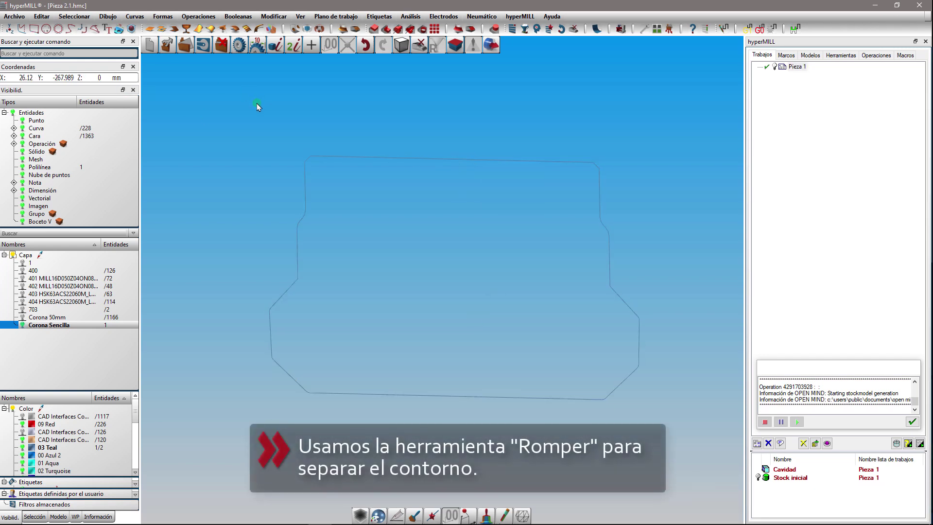
Step: Break the crown contour apart into separate curves
{"action": "left_click", "coordinate": [41, 16]}
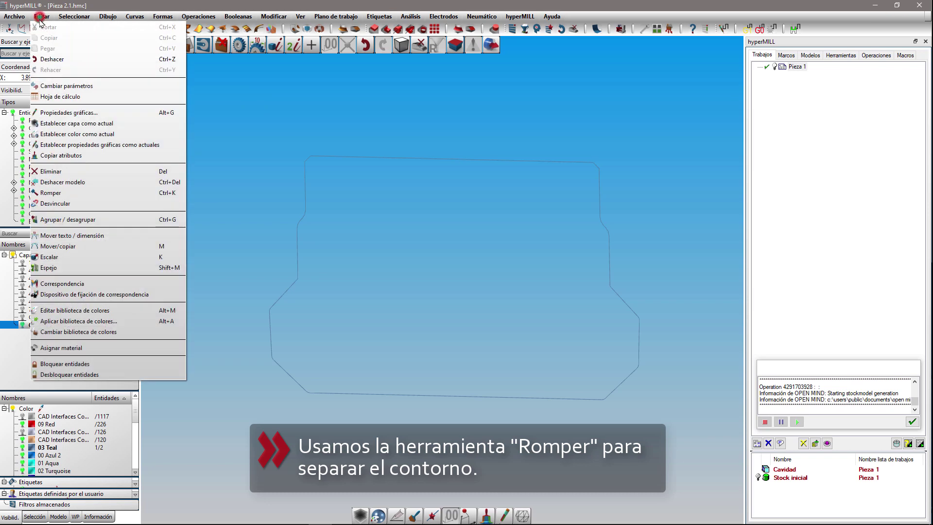
{"action": "left_click", "coordinate": [73, 194]}
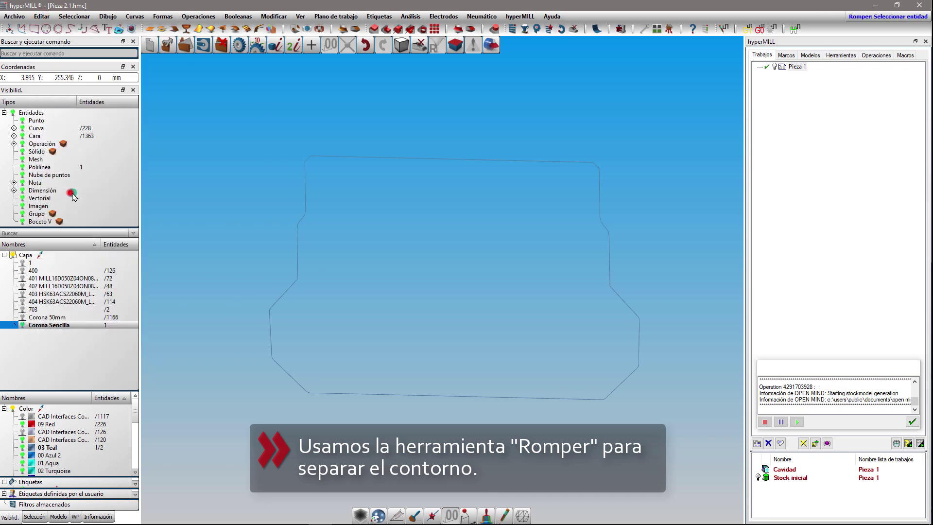
{"action": "left_click", "coordinate": [357, 158]}
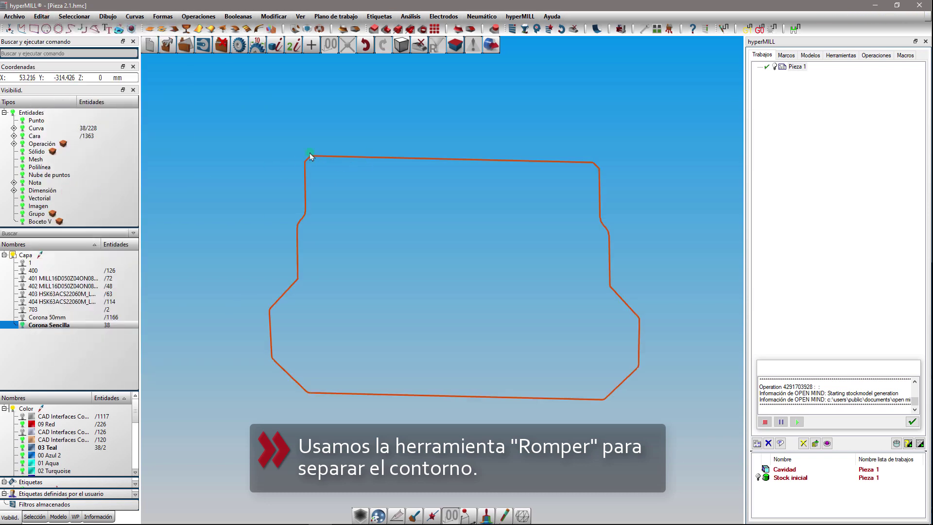
{"action": "left_click", "coordinate": [234, 129]}
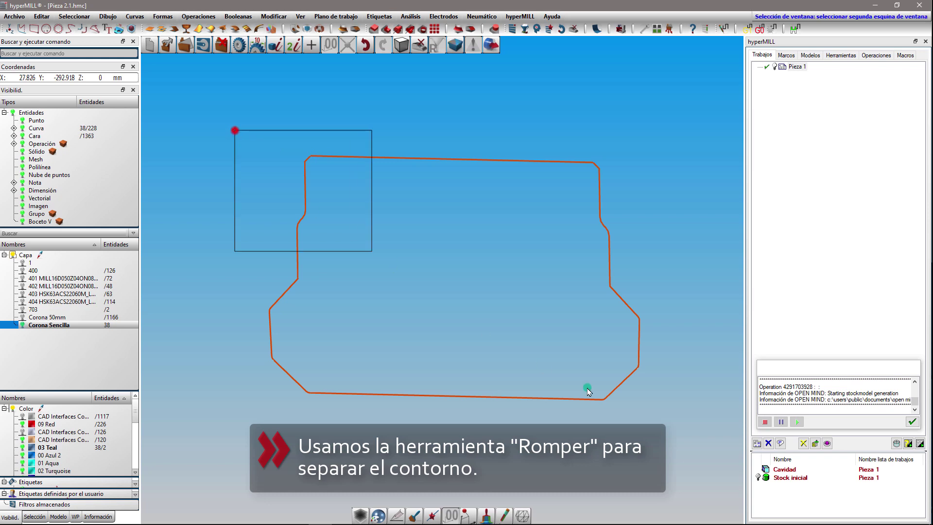
Step: Colour the split contour 08 Orange and give it a new line width
{"action": "left_click", "coordinate": [380, 517]}
{"action": "left_click", "coordinate": [275, 393]}
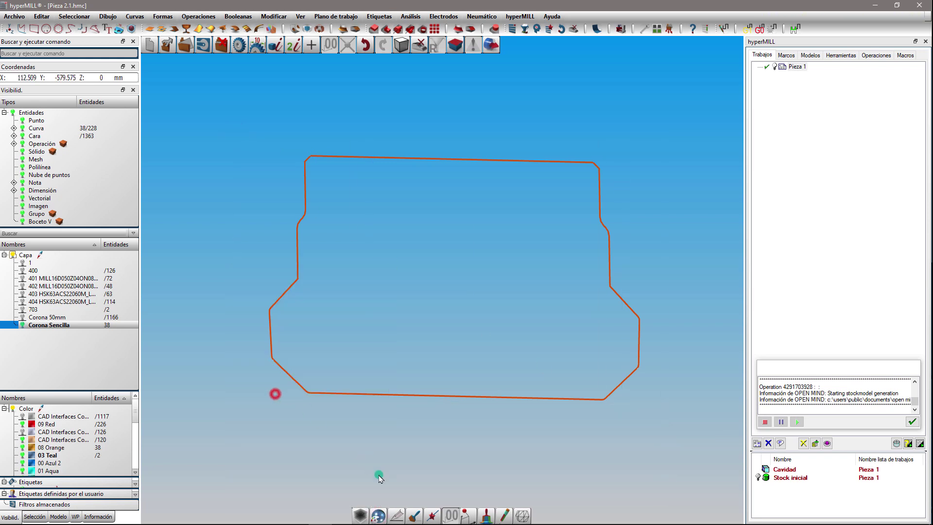
{"action": "left_click", "coordinate": [397, 516]}
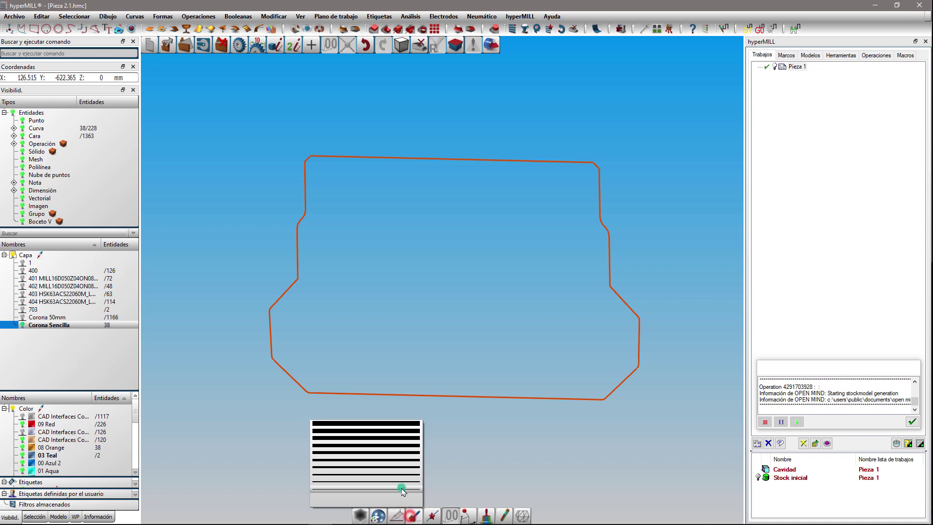
{"action": "left_click", "coordinate": [402, 491]}
{"action": "right_click", "coordinate": [400, 474]}
{"action": "right_click", "coordinate": [369, 438]}
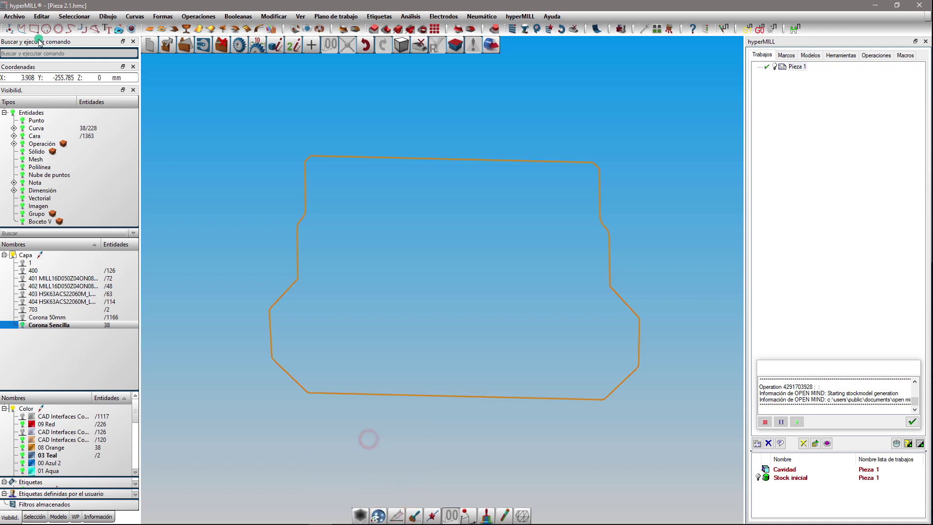
{"action": "left_click", "coordinate": [21, 29]}
Step: Draw a vertical centre line across the profile and trim the left halves of the top and bottom edges
{"action": "left_click", "coordinate": [453, 158]}
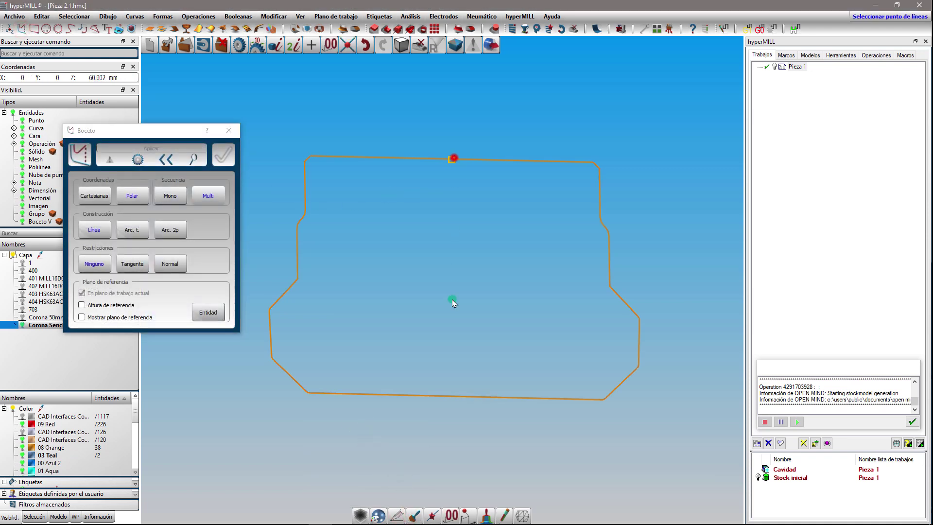
{"action": "left_click", "coordinate": [455, 395]}
{"action": "key", "text": "Escape"}
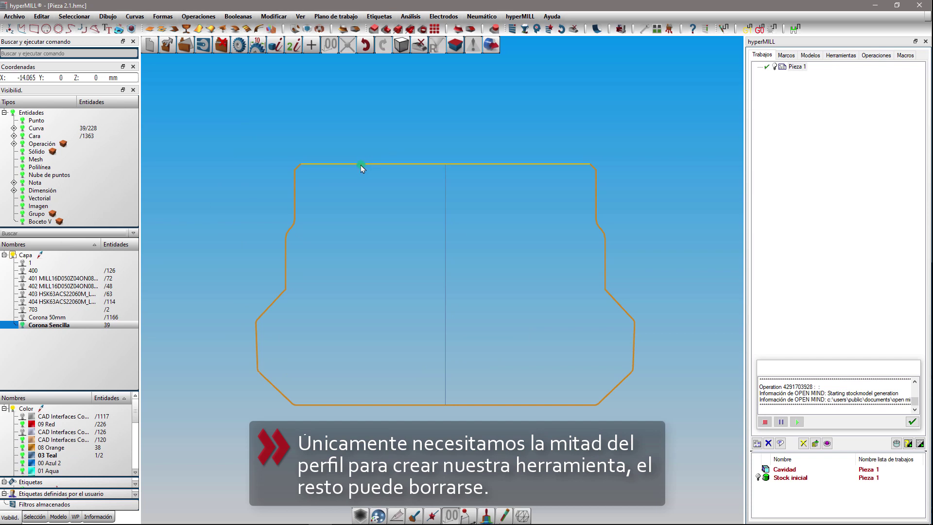
{"action": "left_click", "coordinate": [439, 167]}
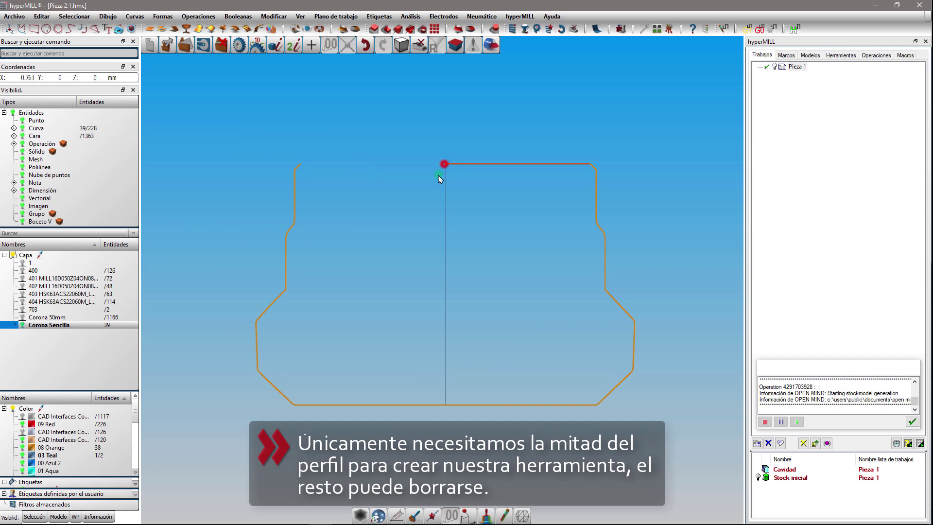
{"action": "left_click", "coordinate": [324, 406]}
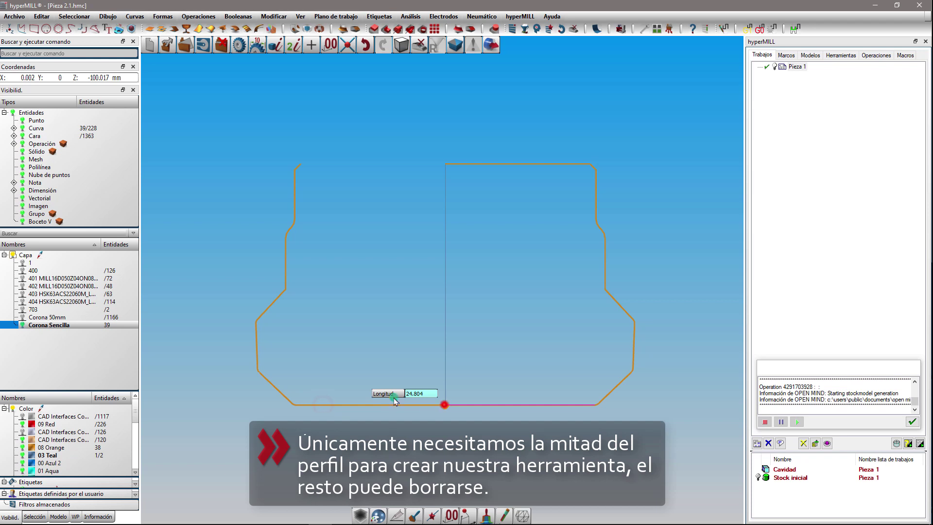
Step: Delete the left half of the profile and the leftover centre line
{"action": "left_click_drag", "start_coordinate": [240, 129], "coordinate": [403, 450]}
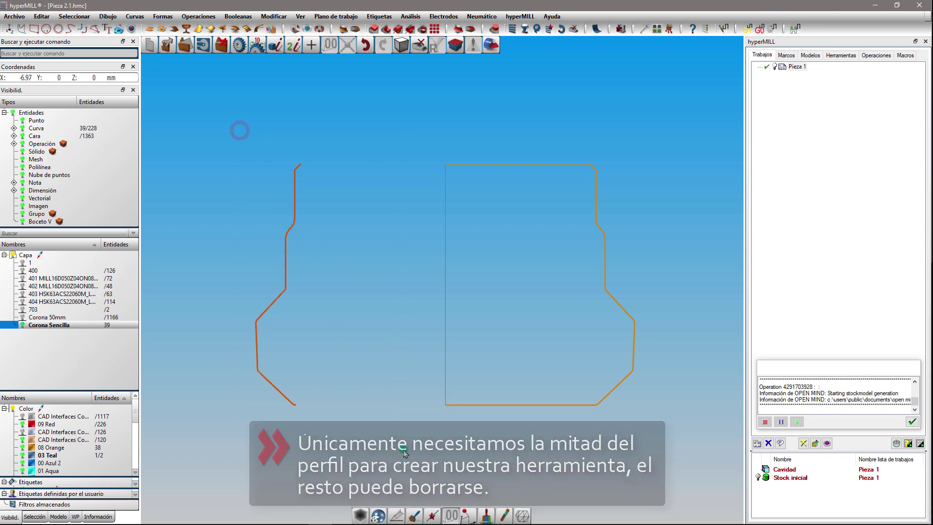
{"action": "key", "text": "Delete"}
{"action": "middle_click_drag", "start_coordinate": [550, 287], "coordinate": [455, 307]}
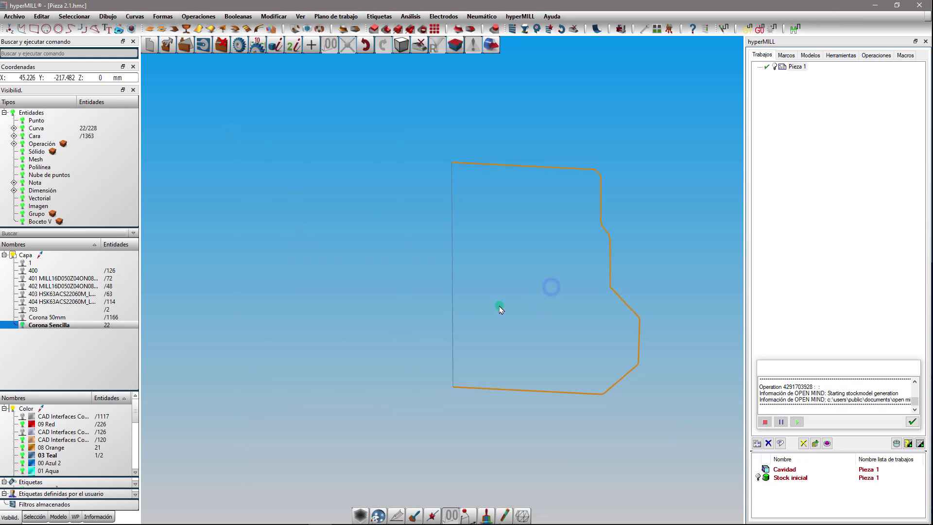
{"action": "left_click", "coordinate": [454, 306]}
{"action": "key", "text": "Delete"}
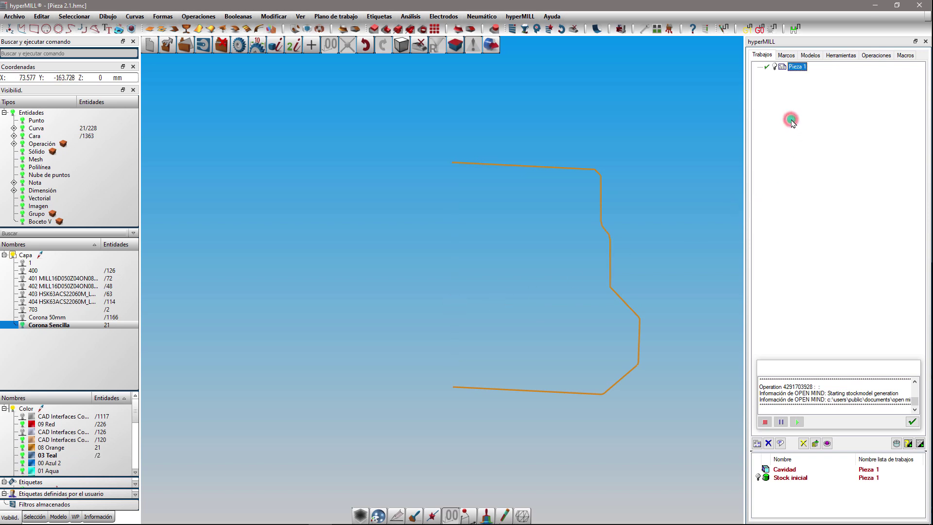
Step: Add a new Fresado de caras (face-milling) job to Pieza 1
{"action": "right_click", "coordinate": [792, 102]}
{"action": "left_click", "coordinate": [826, 112]}
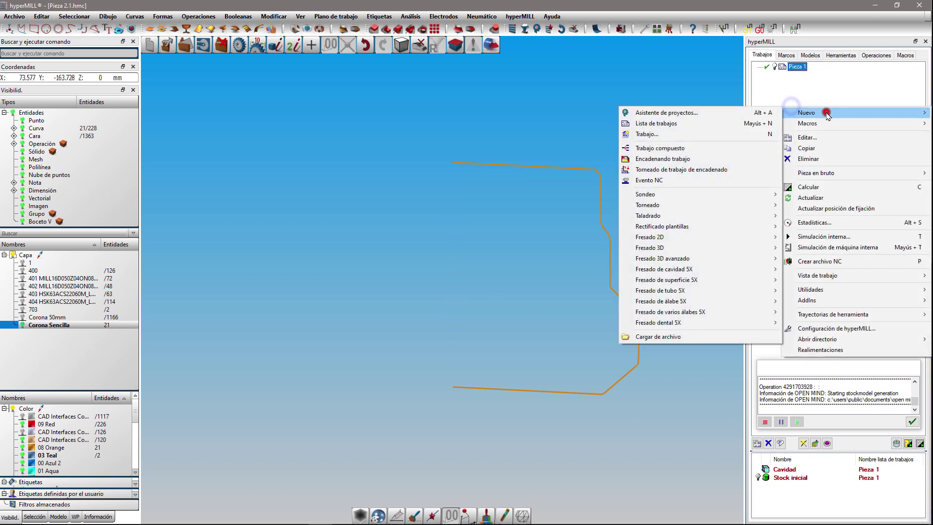
{"action": "left_click", "coordinate": [754, 134]}
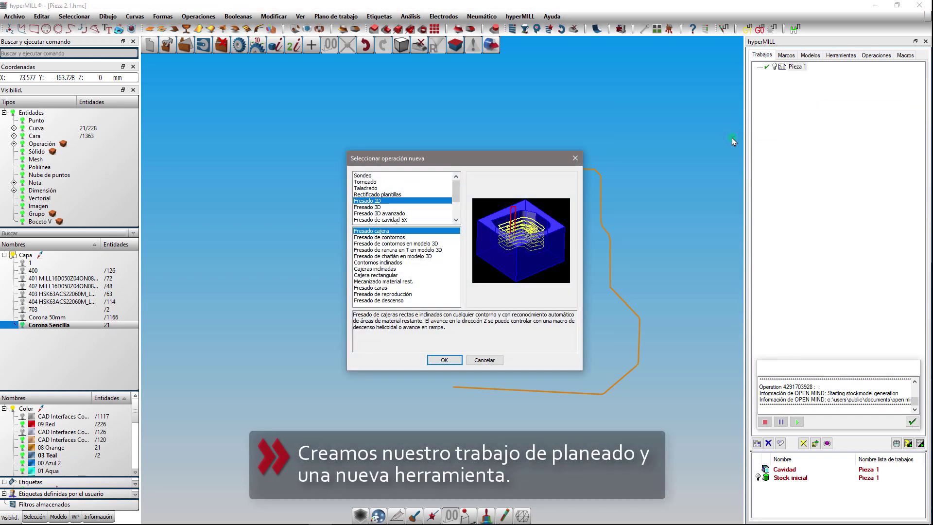
{"action": "left_click", "coordinate": [382, 288]}
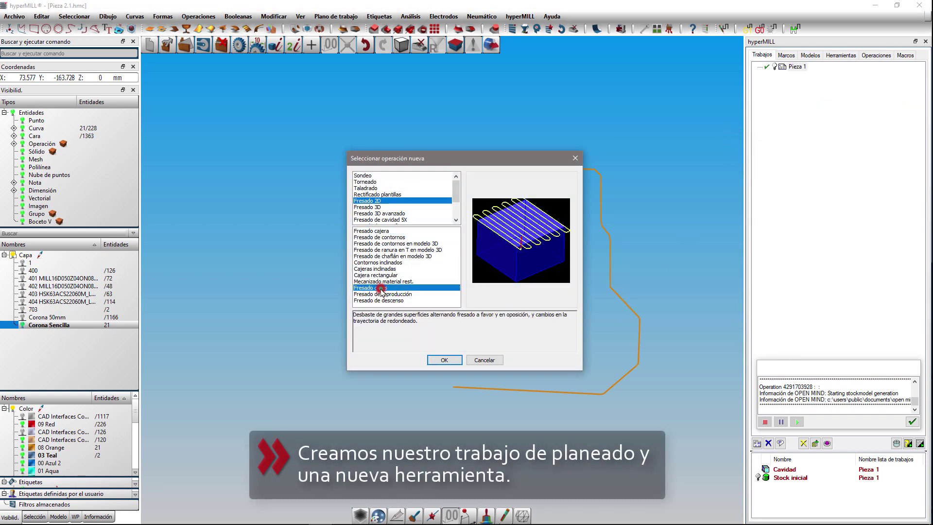
{"action": "left_click", "coordinate": [444, 359]}
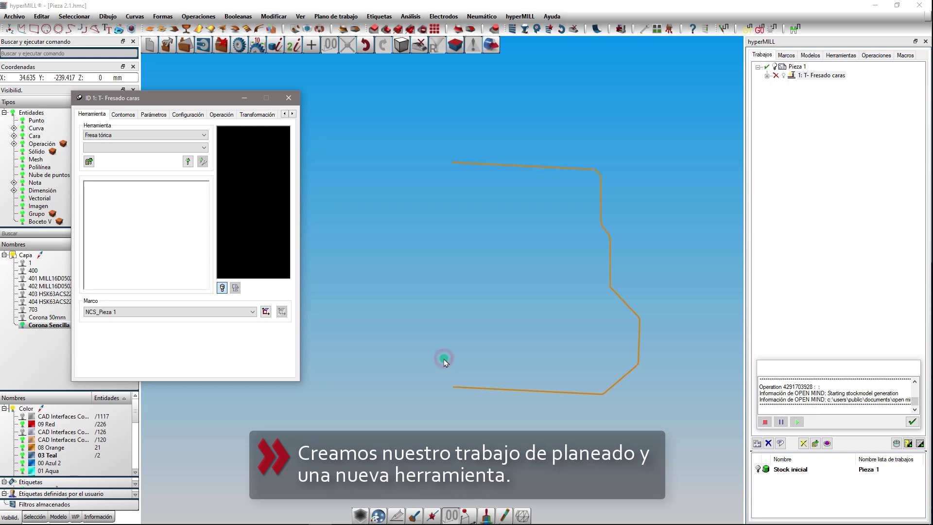
Step: Set the job's tool type to Fresa plana and create a new tool
{"action": "left_click", "coordinate": [152, 135]}
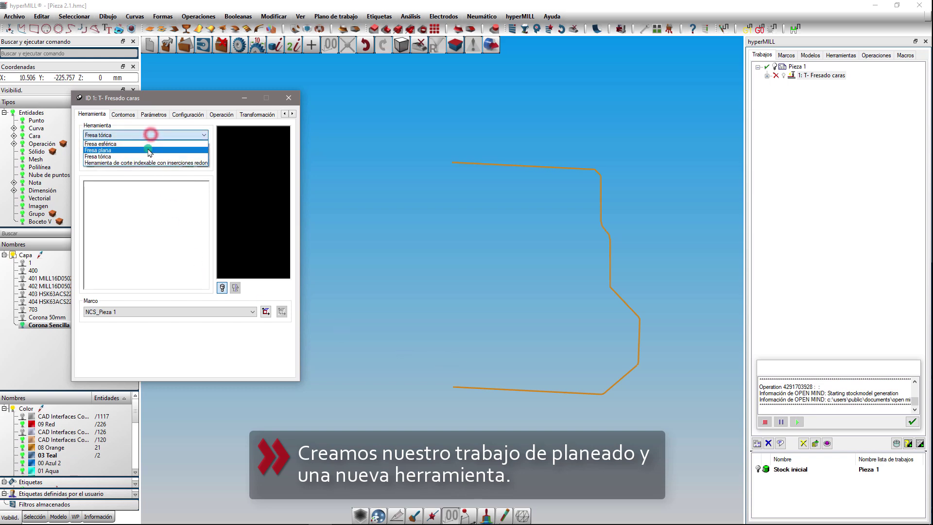
{"action": "left_click", "coordinate": [148, 147]}
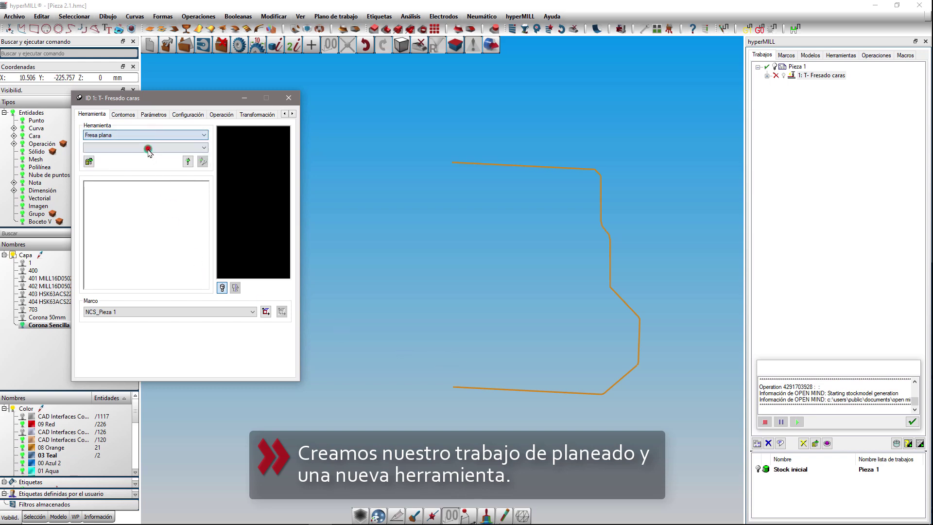
{"action": "left_click", "coordinate": [188, 162]}
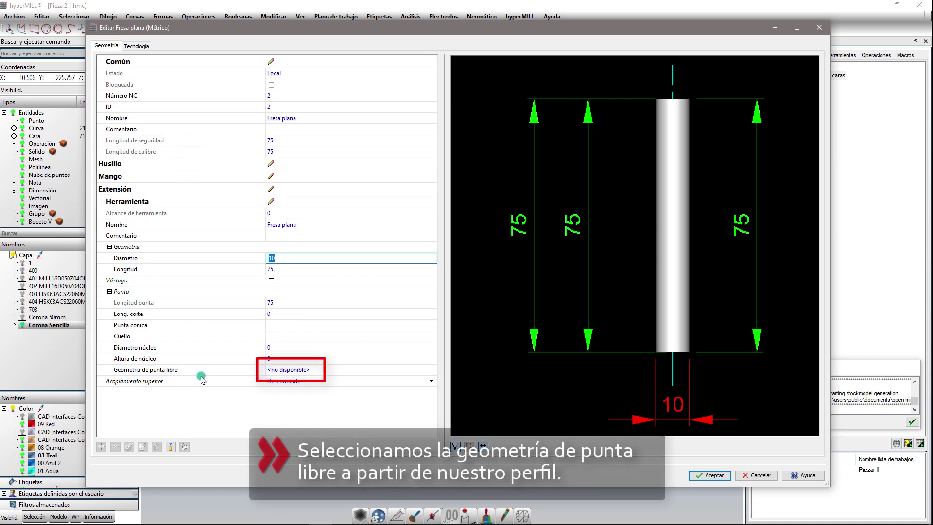
Step: Use the mirrored half profile from CAD as the free tip geometry: 62.805 diameter, 40.017 length
{"action": "left_click", "coordinate": [286, 371]}
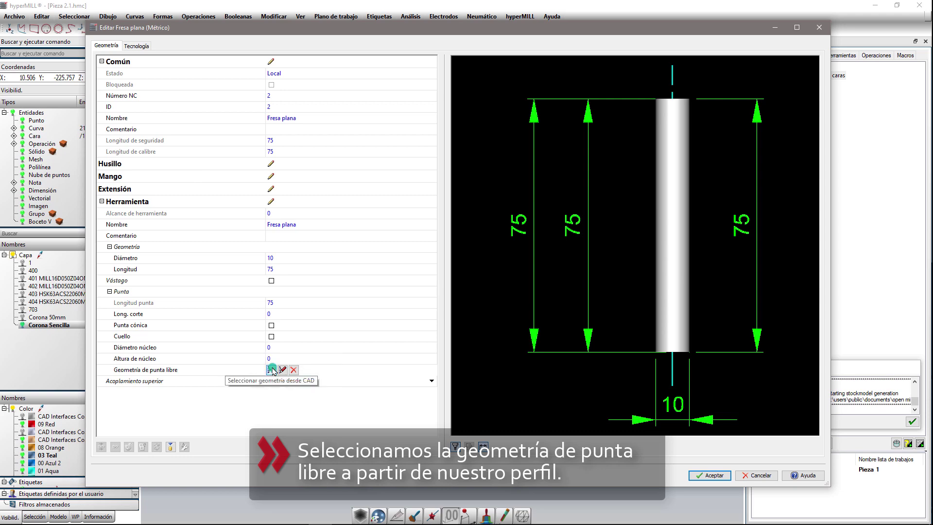
{"action": "left_click", "coordinate": [271, 370]}
{"action": "left_click", "coordinate": [406, 109]}
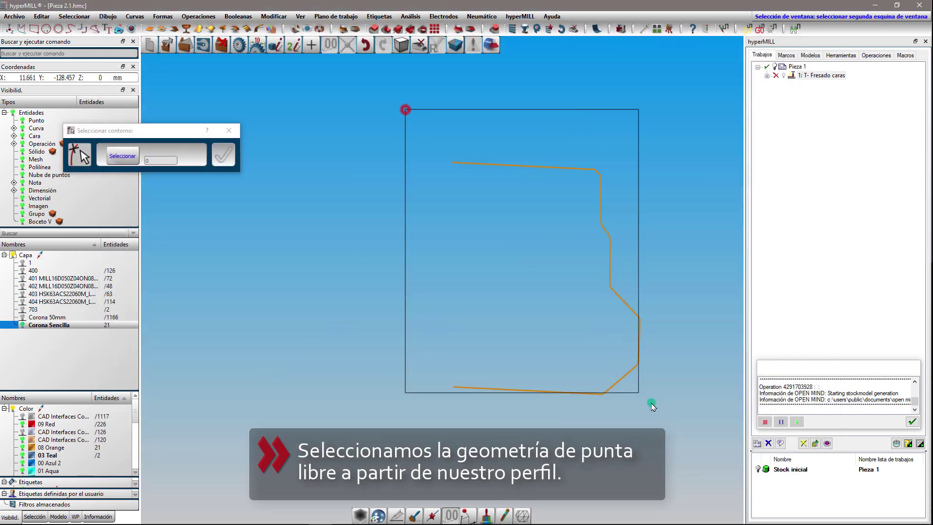
{"action": "left_click", "coordinate": [652, 406]}
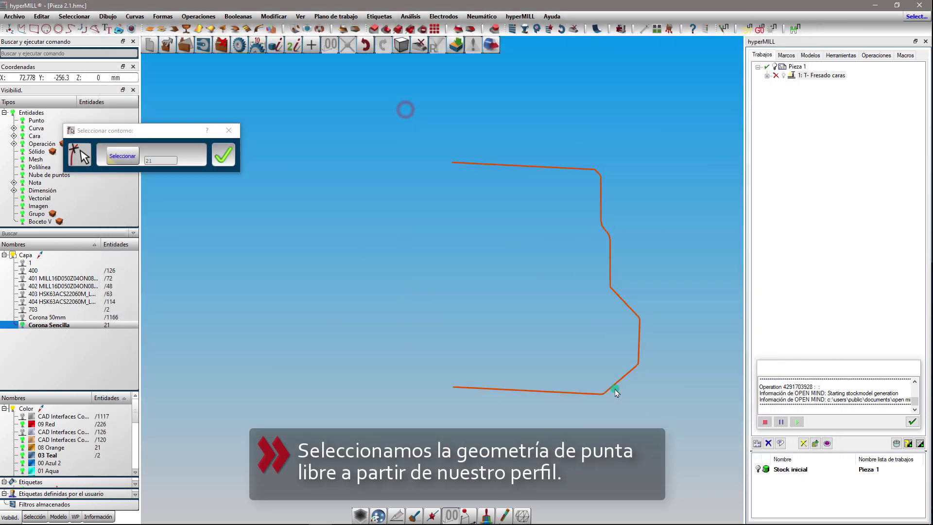
{"action": "left_click", "coordinate": [223, 155]}
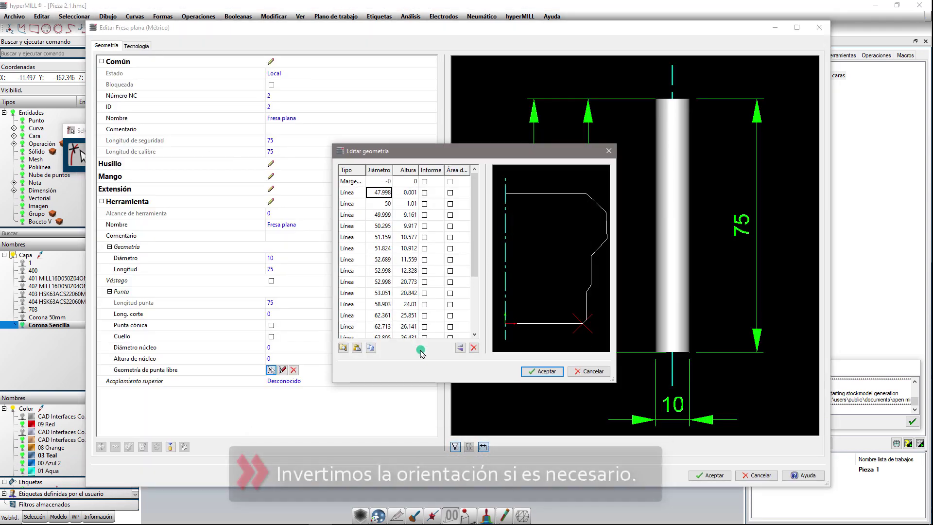
{"action": "left_click", "coordinate": [461, 347]}
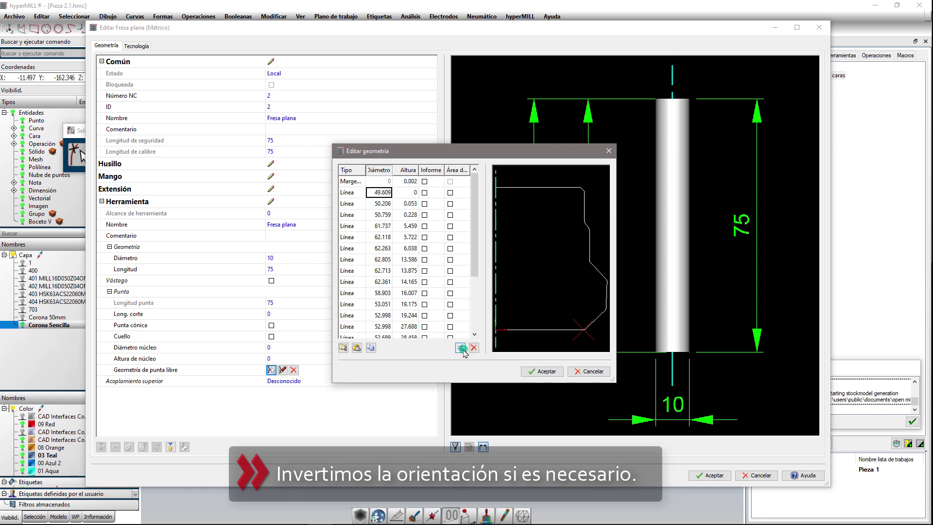
{"action": "left_click", "coordinate": [539, 371]}
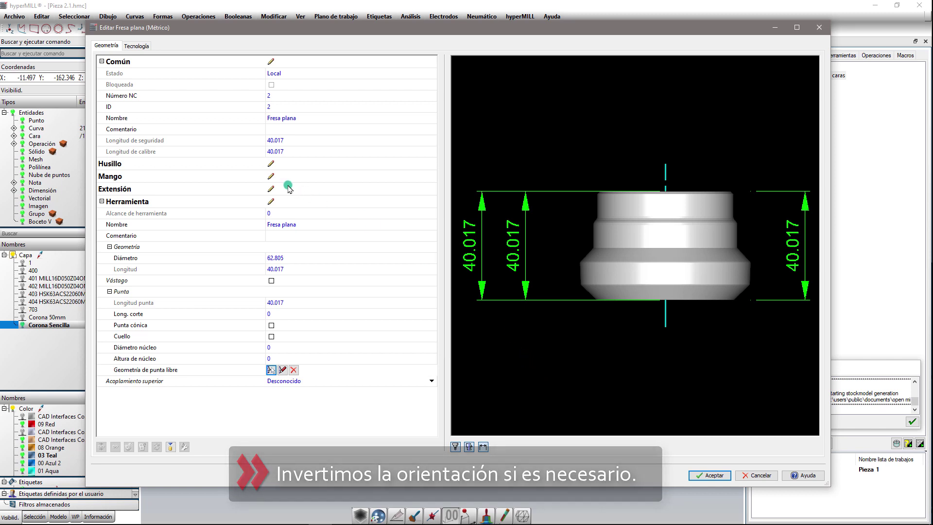
{"action": "left_click", "coordinate": [243, 176]}
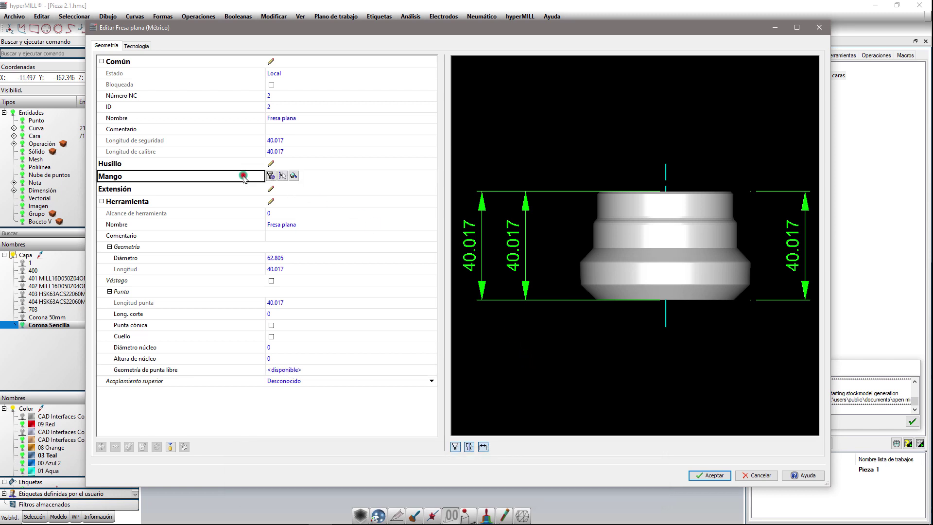
Step: Launch TOOL Builder for a custom holder and open Herramienta 1.STP
{"action": "left_click", "coordinate": [272, 177]}
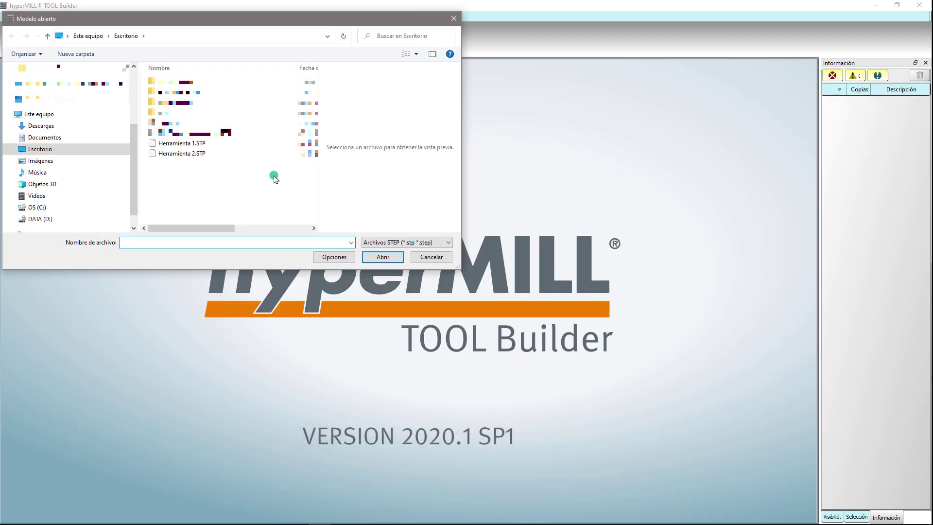
{"action": "left_click", "coordinate": [236, 143]}
{"action": "double_click", "coordinate": [235, 143]}
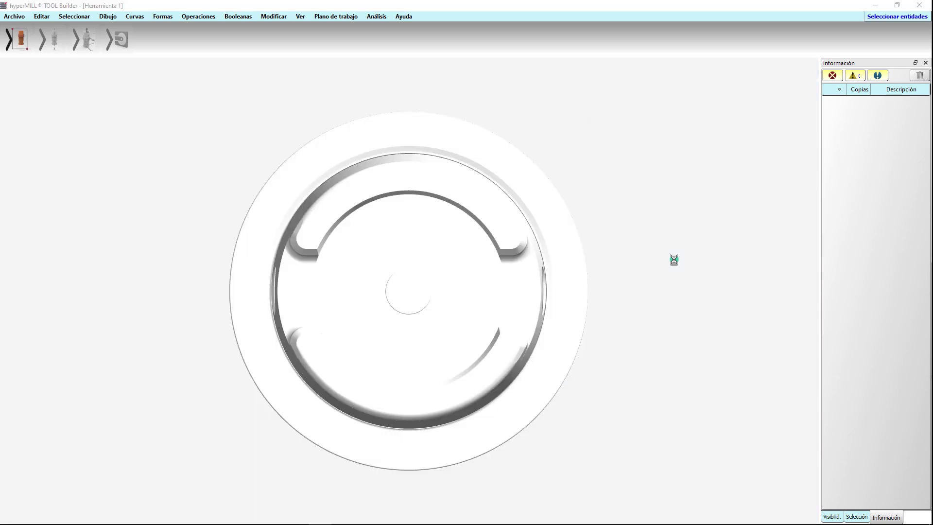
Step: Define the holder body from the upper and lower holder parts and confirm the axis direction
{"action": "mouse_move", "coordinate": [434, 345]}
{"action": "middle_mouse_down"}
{"action": "mouse_move", "coordinate": [412, 222]}
{"action": "mouse_move", "coordinate": [378, 220]}
{"action": "middle_mouse_up"}
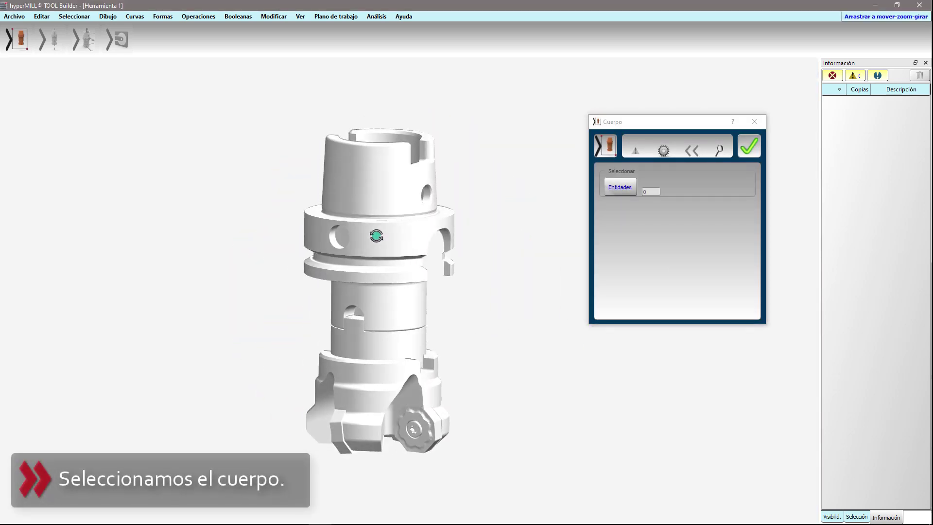
{"action": "left_click", "coordinate": [378, 221]}
{"action": "left_click", "coordinate": [370, 340]}
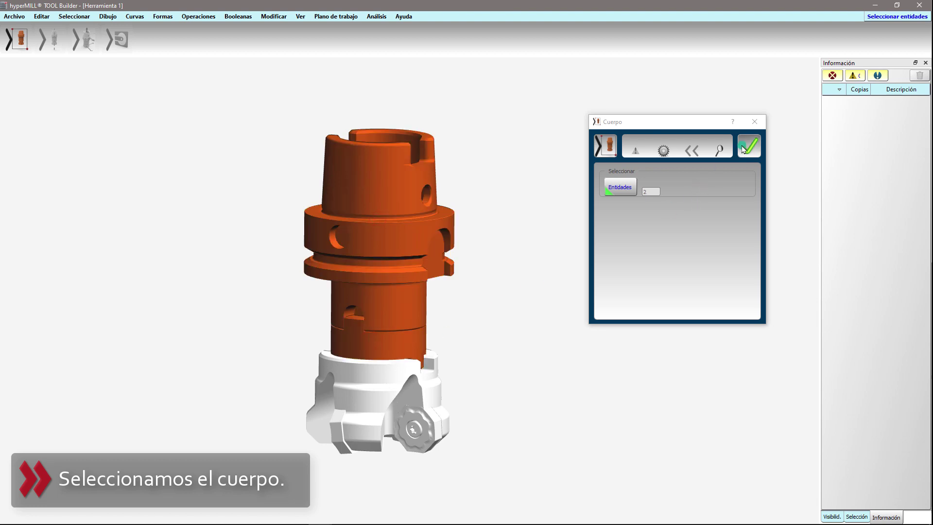
{"action": "left_click", "coordinate": [743, 148]}
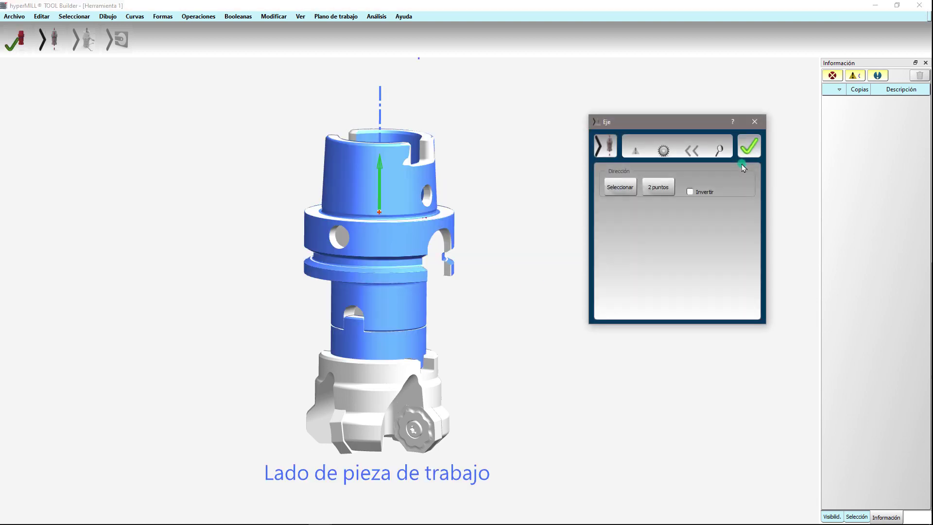
{"action": "scroll", "coordinate": [560, 329], "scroll_direction": "down", "scroll_amount": 2}
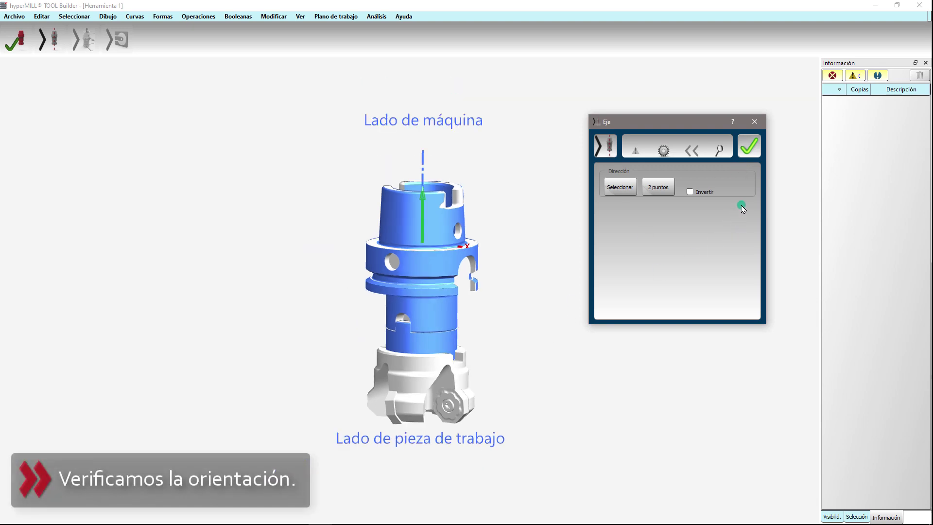
{"action": "left_click", "coordinate": [751, 152]}
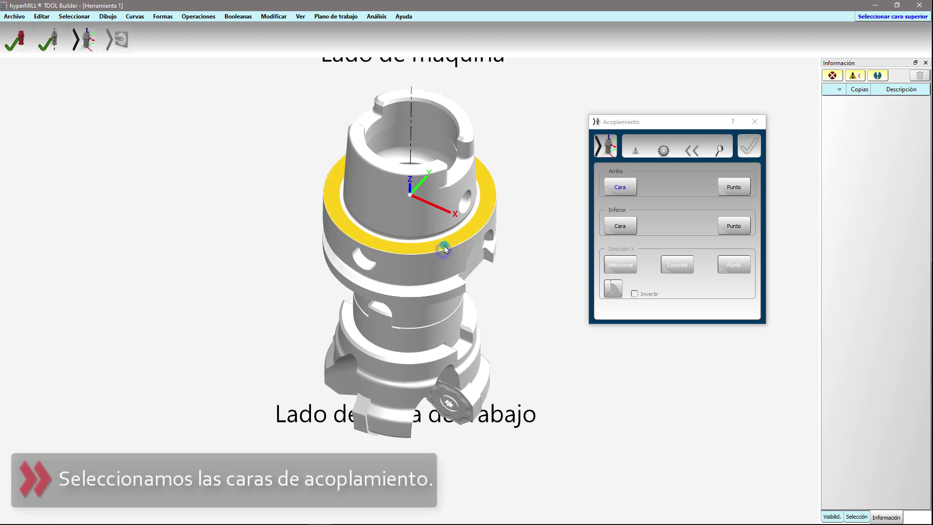
Step: Pick the holder's top coupling face and hide the cutter head and nut
{"action": "left_click", "coordinate": [443, 245]}
{"action": "middle_click_drag", "start_coordinate": [518, 329], "coordinate": [529, 285]}
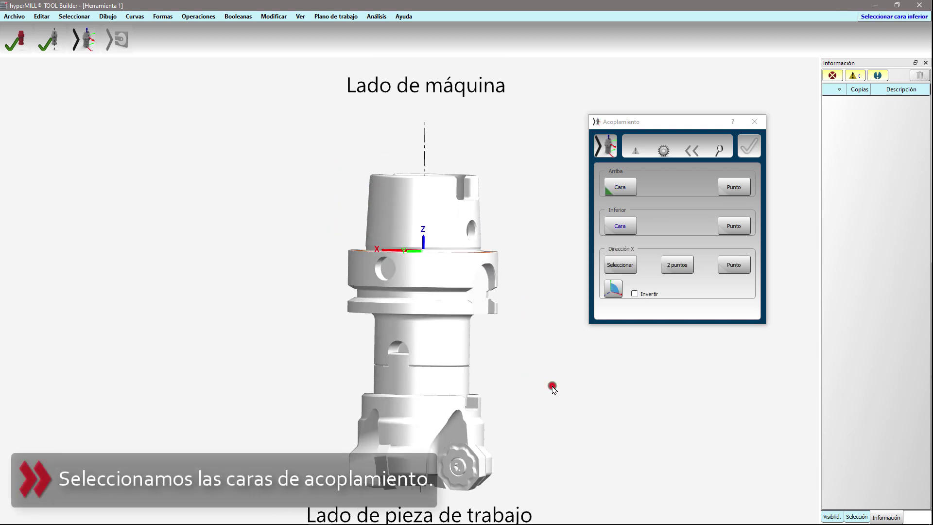
{"action": "left_click", "coordinate": [362, 442]}
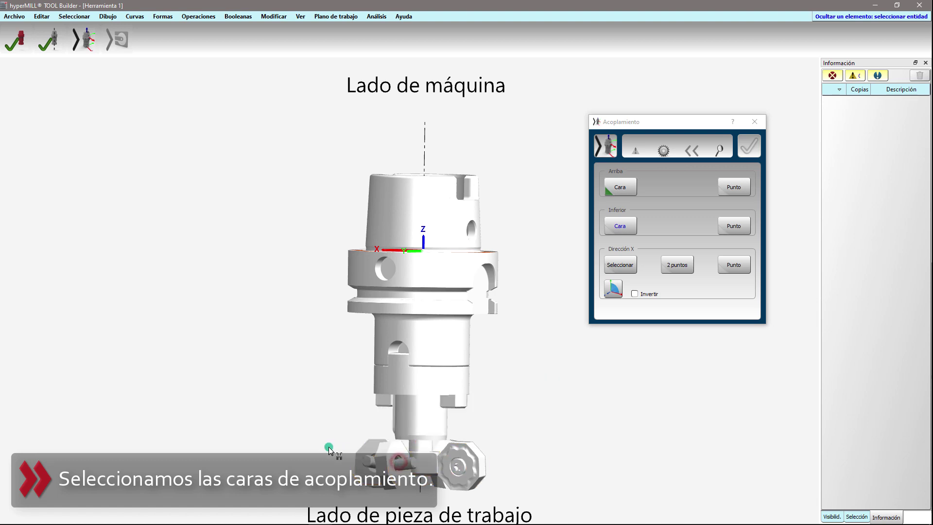
{"action": "left_click", "coordinate": [496, 496]}
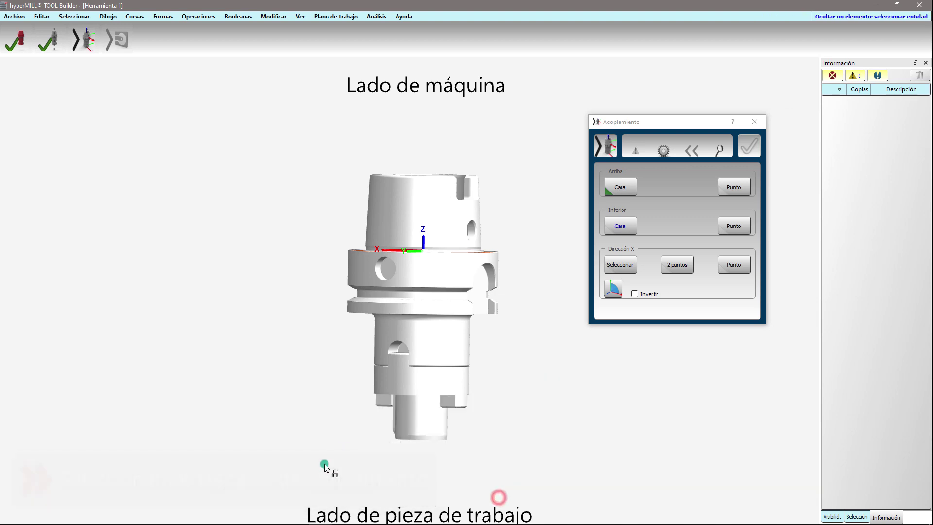
{"action": "middle_click_drag", "start_coordinate": [479, 436], "coordinate": [484, 396]}
Step: Select the holder's lower ring face as the bottom coupling face and confirm Acoplamiento
{"action": "left_click", "coordinate": [628, 227]}
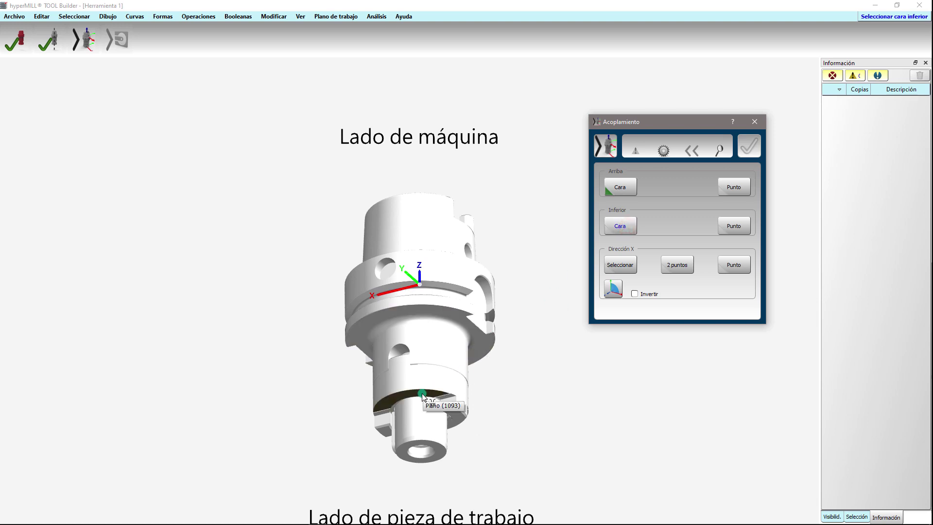
{"action": "scroll", "coordinate": [439, 400], "scroll_direction": "up", "scroll_amount": 3}
{"action": "middle_click_drag", "start_coordinate": [433, 396], "coordinate": [412, 392]}
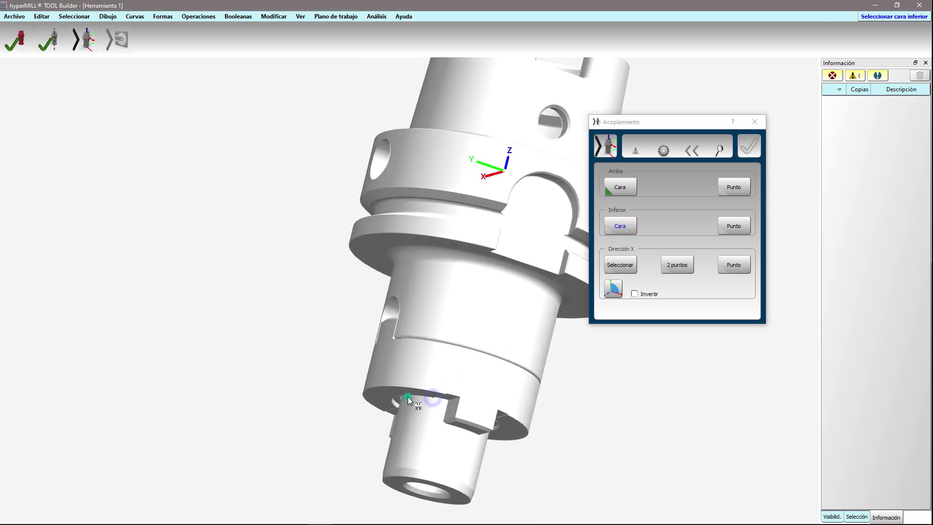
{"action": "left_click", "coordinate": [412, 393]}
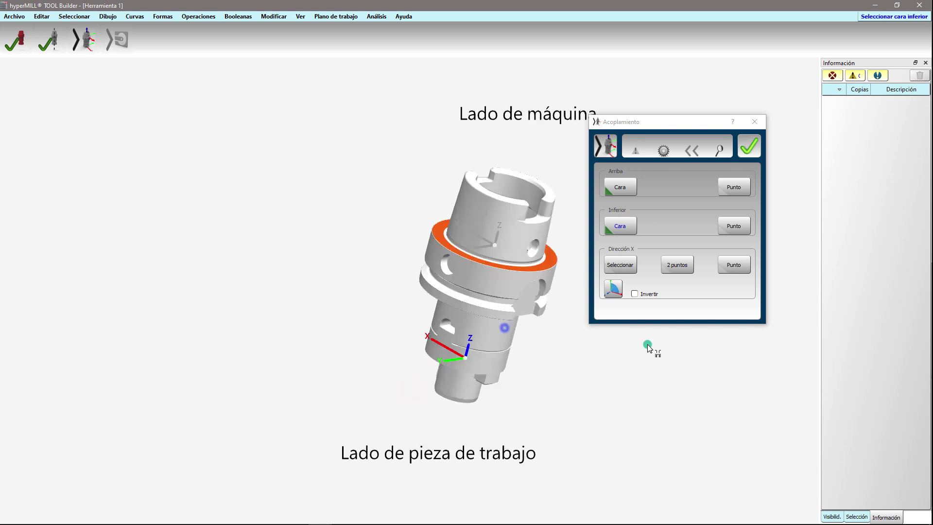
{"action": "left_click", "coordinate": [751, 152]}
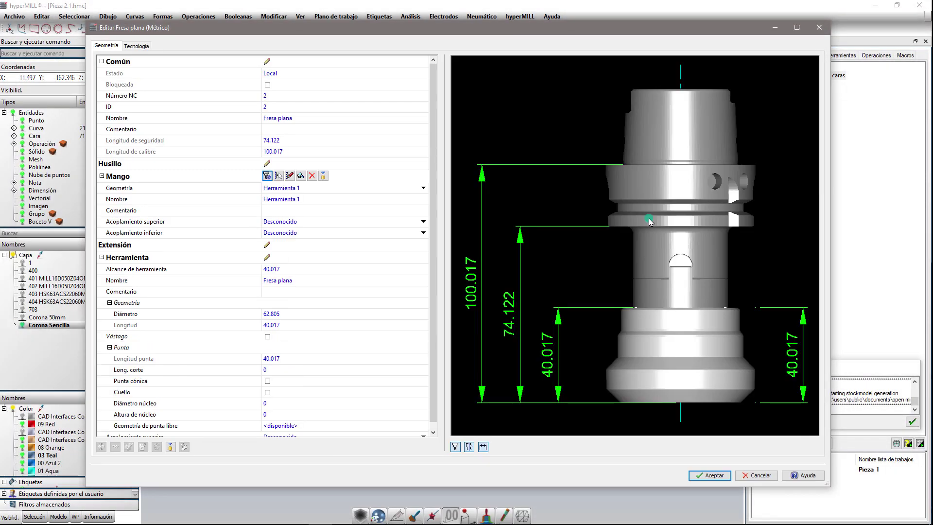
Step: Accept the Fresa plana tool with the Herramienta 1 holder after checking its 3D preview
{"action": "scroll", "coordinate": [650, 220], "scroll_direction": "down", "scroll_amount": 2}
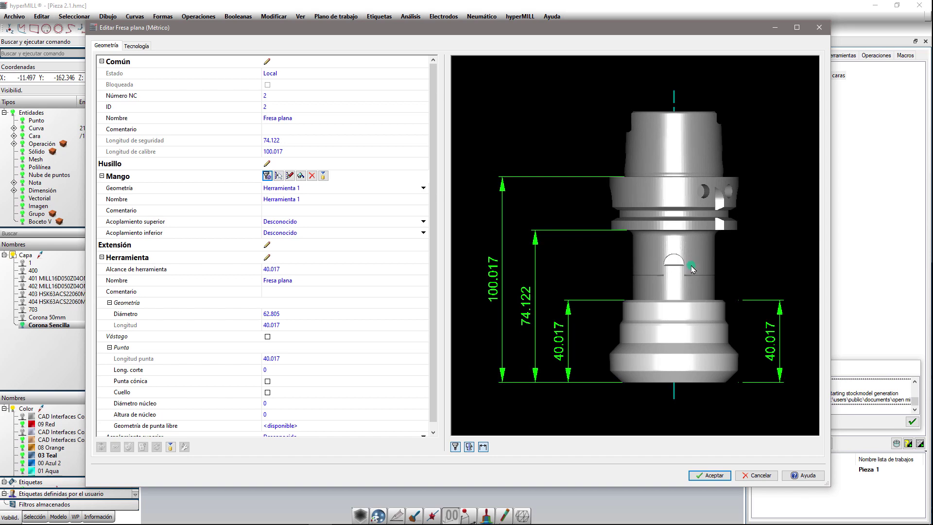
{"action": "mouse_move", "coordinate": [668, 345]}
{"action": "middle_mouse_down"}
{"action": "mouse_move", "coordinate": [689, 356]}
{"action": "mouse_move", "coordinate": [667, 354]}
{"action": "mouse_move", "coordinate": [680, 350]}
{"action": "middle_mouse_up"}
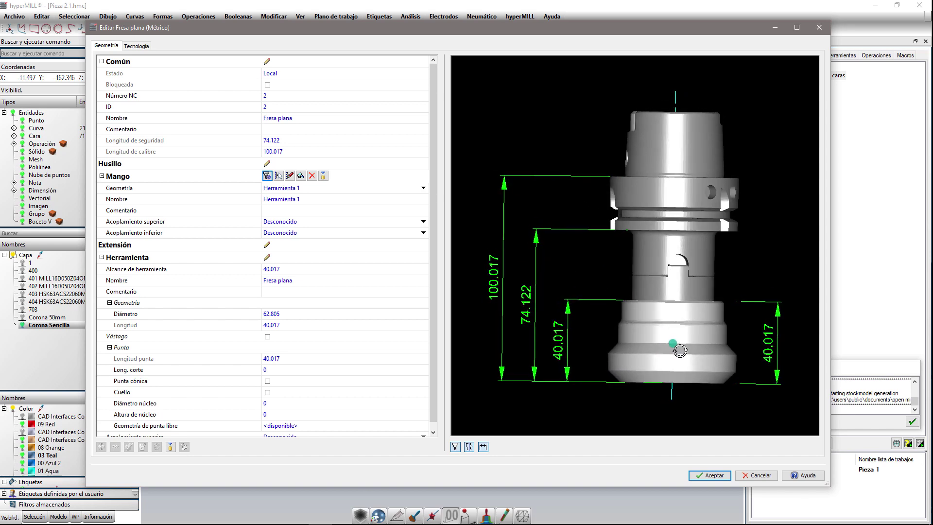
{"action": "left_click", "coordinate": [711, 475]}
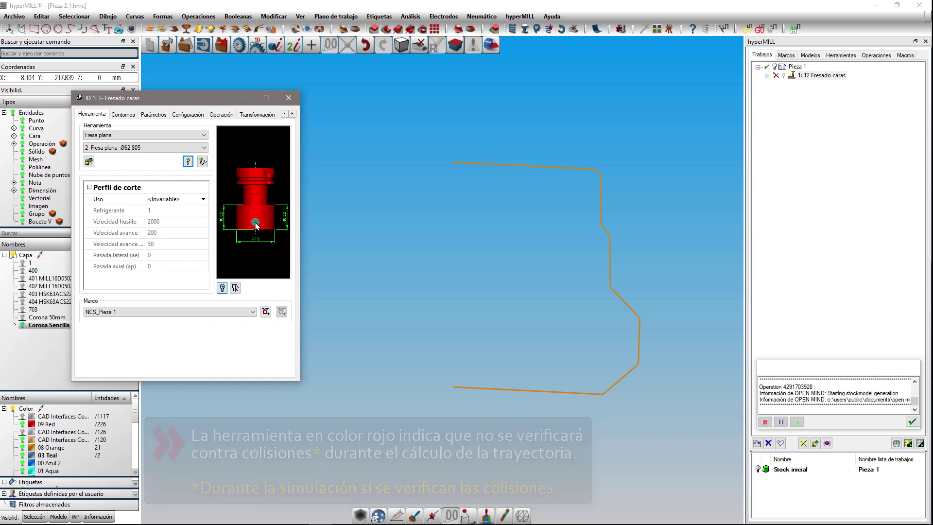
Step: Preview the tool's shape geometry and start picking a closed profile under Contornos
{"action": "left_click", "coordinate": [236, 290]}
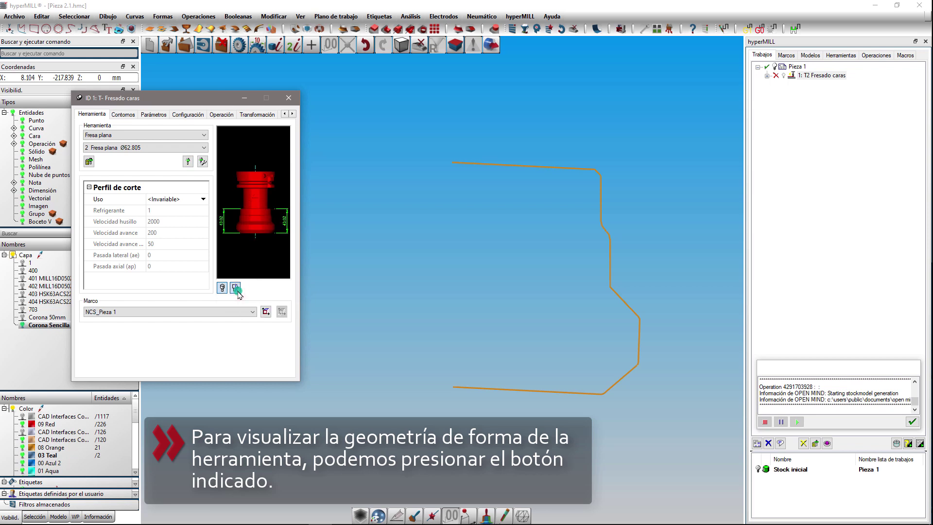
{"action": "left_click", "coordinate": [123, 114]}
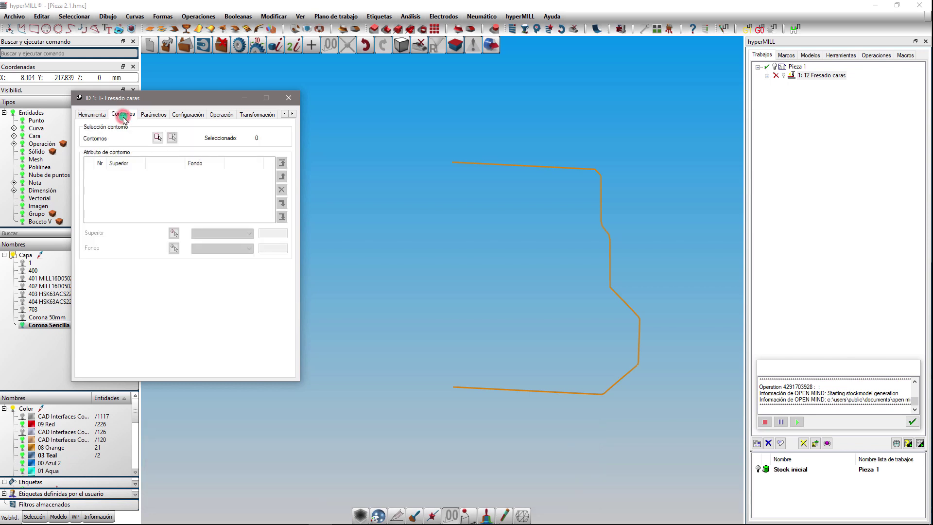
{"action": "left_click", "coordinate": [157, 139]}
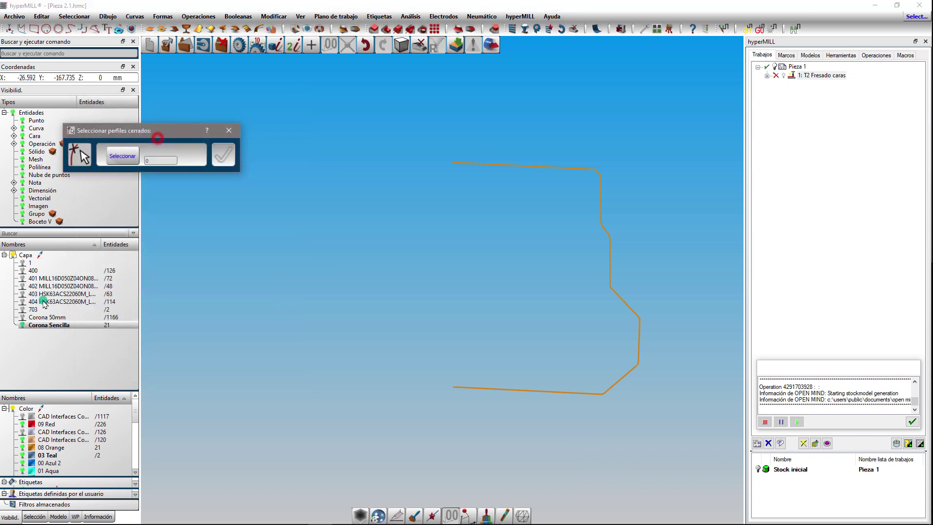
Step: Hide layer Corona Sencilla, show layer 400 and CAD colours, and pick the block's top edge
{"action": "left_click", "coordinate": [22, 324]}
{"action": "left_click", "coordinate": [23, 270]}
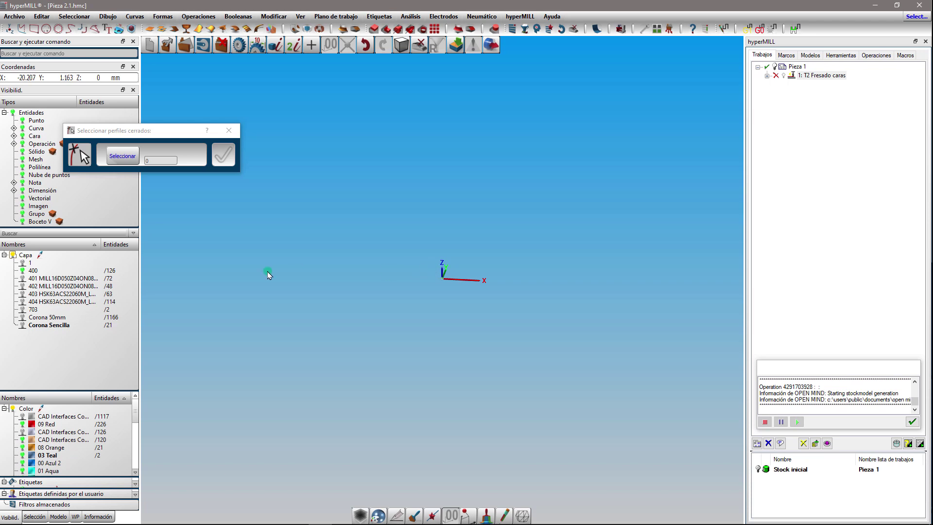
{"action": "left_click", "coordinate": [22, 417]}
{"action": "scroll", "coordinate": [533, 257], "scroll_direction": "down", "scroll_amount": 2}
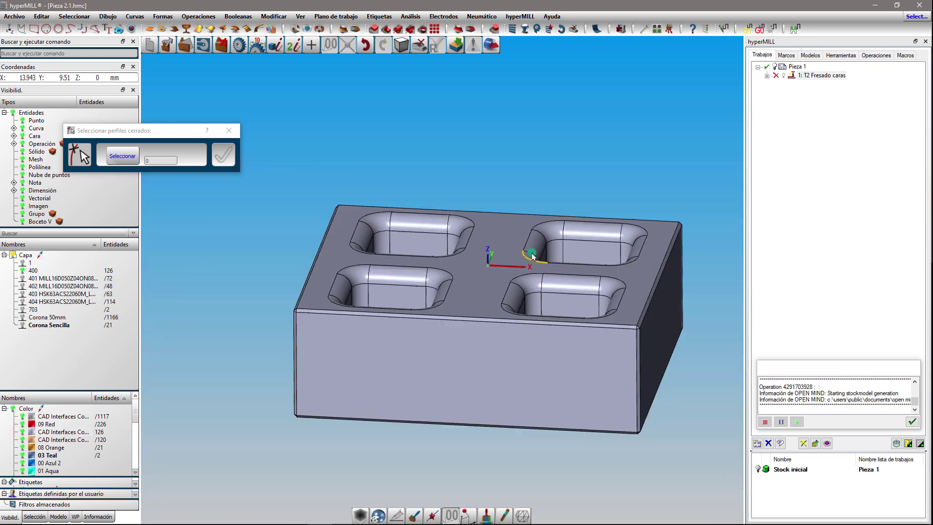
{"action": "middle_click_drag", "start_coordinate": [533, 257], "coordinate": [528, 277]}
{"action": "left_click", "coordinate": [310, 328]}
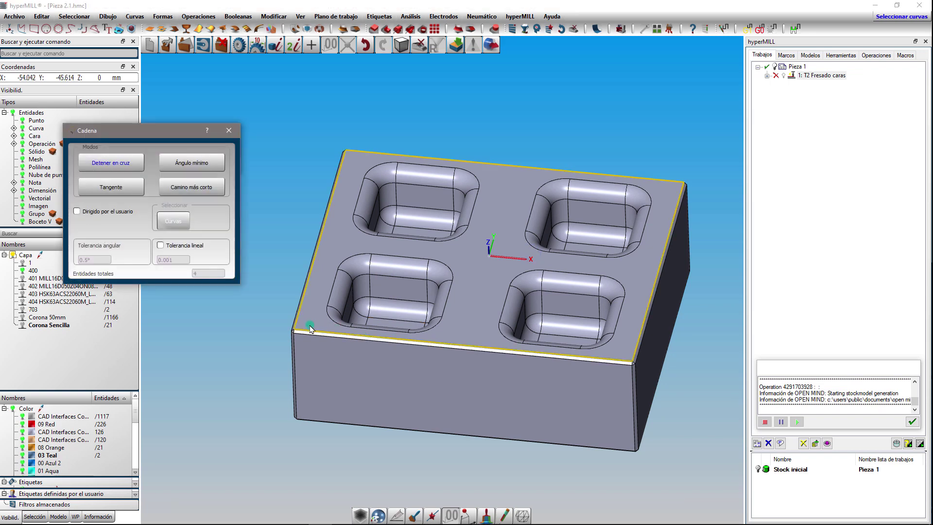
Step: Confirm the top-edge contour, set Superior to 1, and calculate the job, ignoring all warnings
{"action": "right_click", "coordinate": [310, 329]}
{"action": "left_click", "coordinate": [217, 161]}
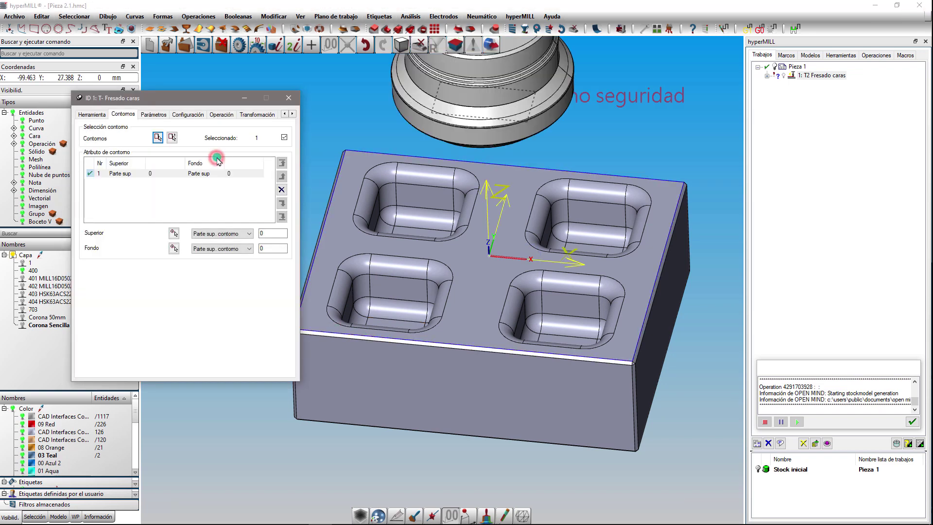
{"action": "key", "text": "Tab"}
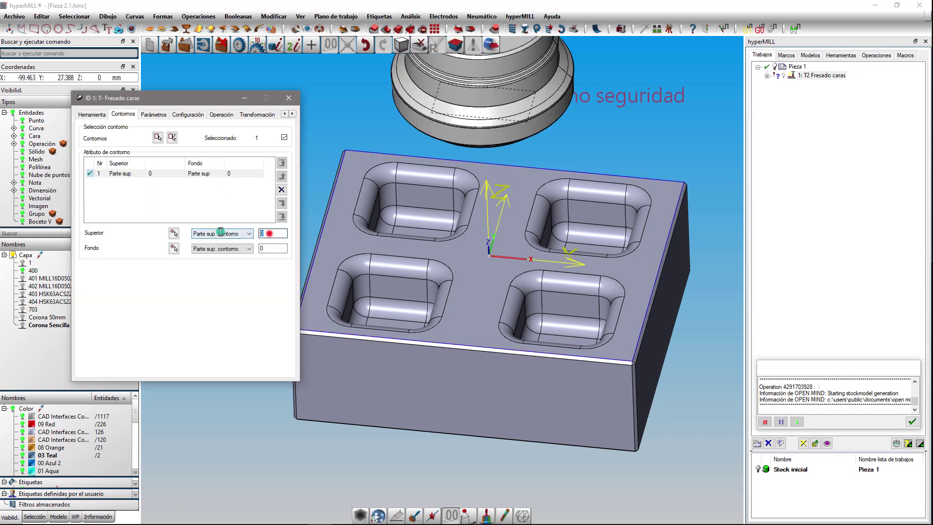
{"action": "type", "text": "1"}
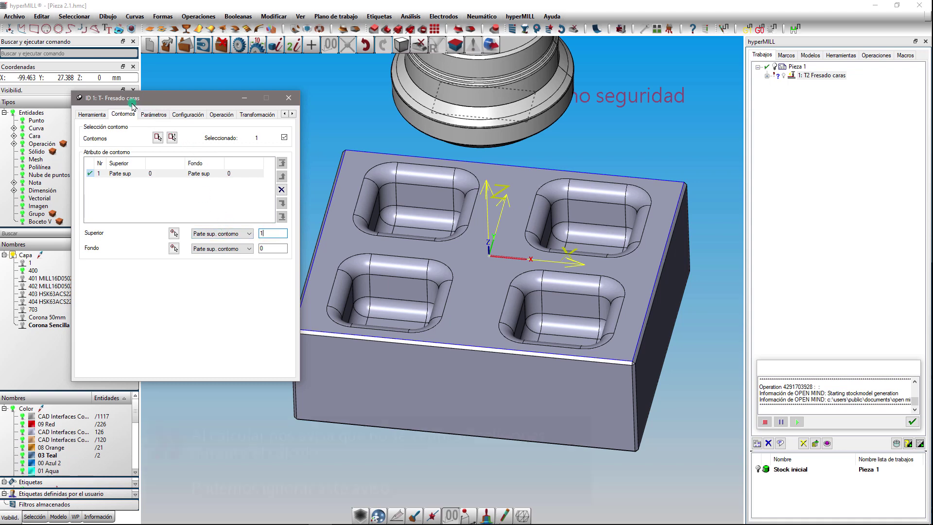
{"action": "key", "text": "Return"}
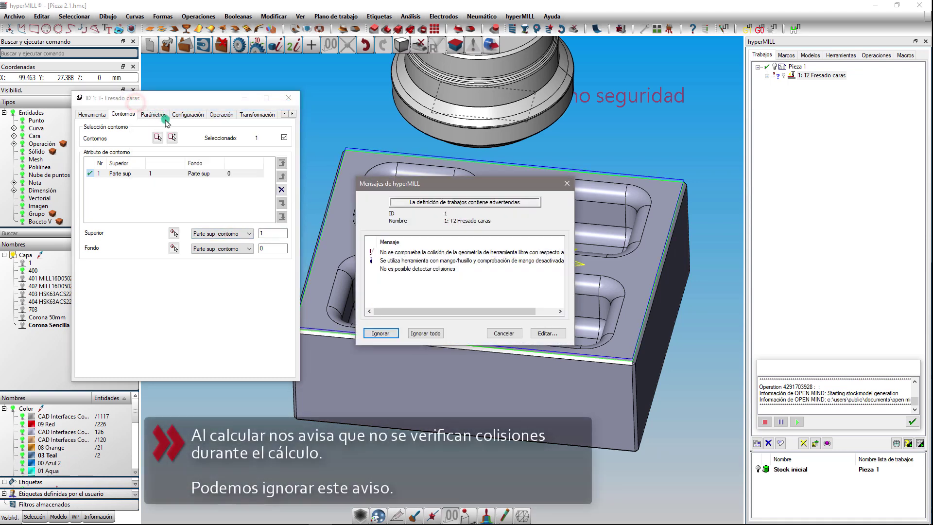
{"action": "mouse_move", "coordinate": [413, 312]}
{"action": "left_mouse_down"}
{"action": "mouse_move", "coordinate": [463, 312]}
{"action": "mouse_move", "coordinate": [406, 312]}
{"action": "left_mouse_up"}
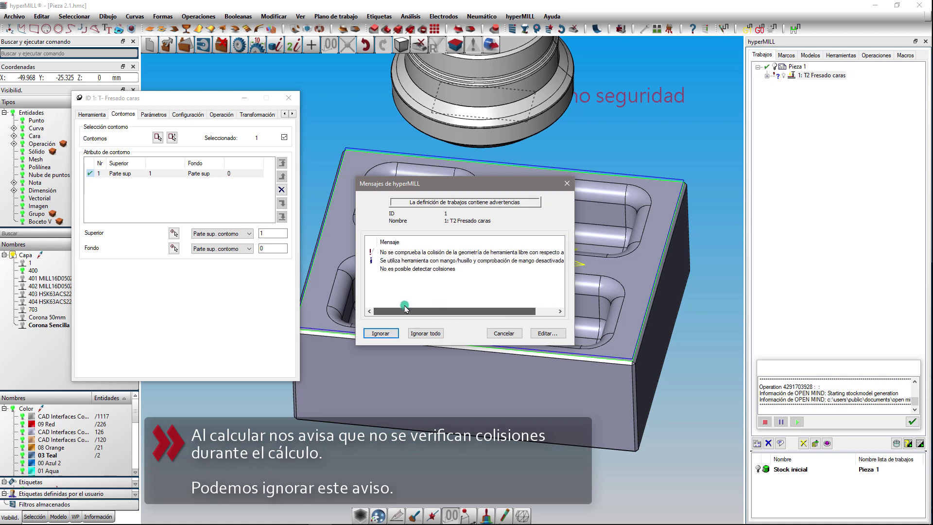
{"action": "left_click", "coordinate": [418, 332]}
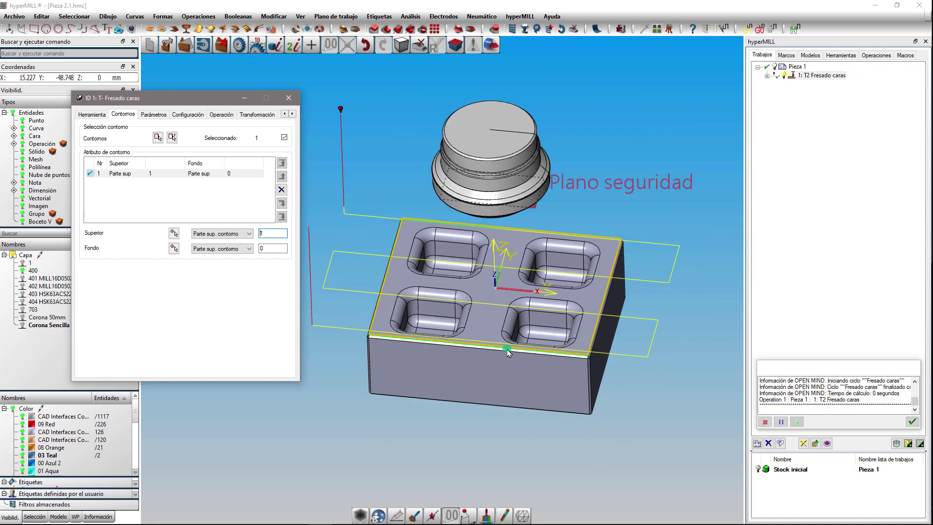
Step: Start Simulación interna for T- Fresado caras, accepting the stock calculation settings
{"action": "left_click", "coordinate": [289, 100]}
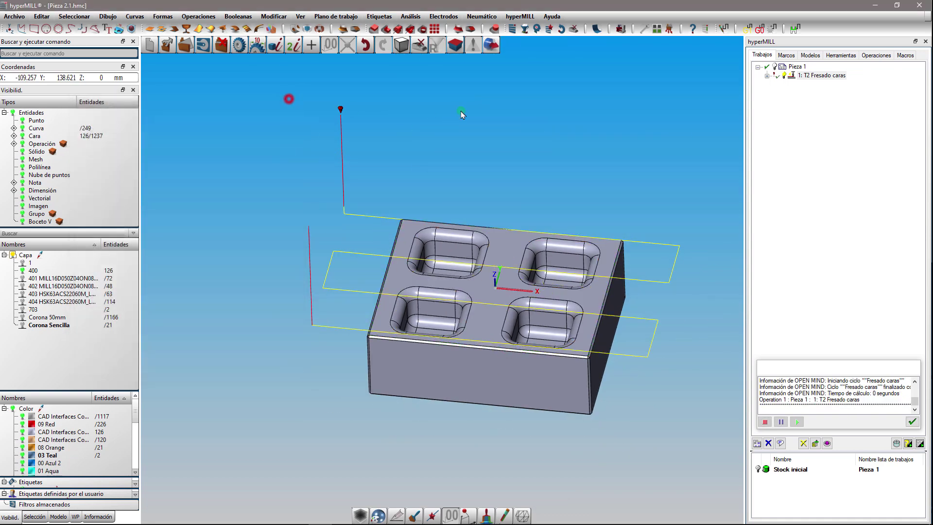
{"action": "right_click", "coordinate": [797, 76]}
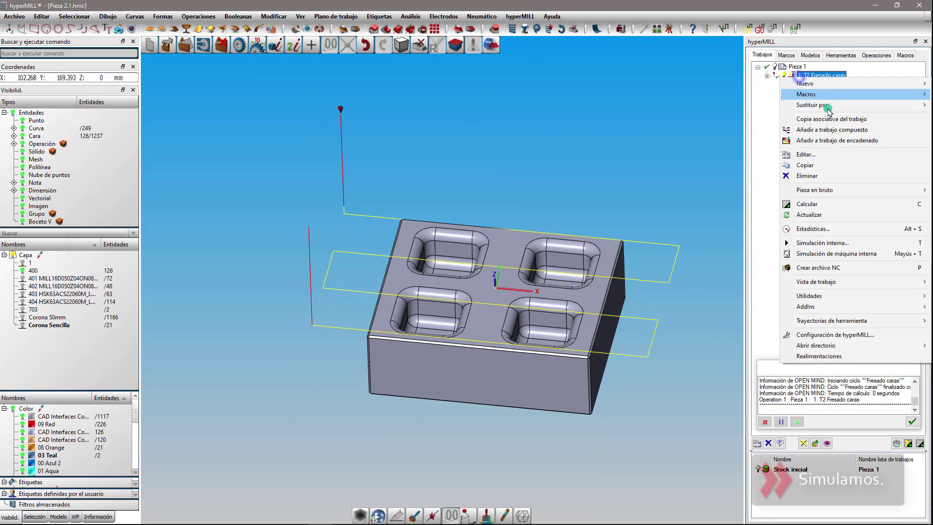
{"action": "left_click", "coordinate": [834, 253]}
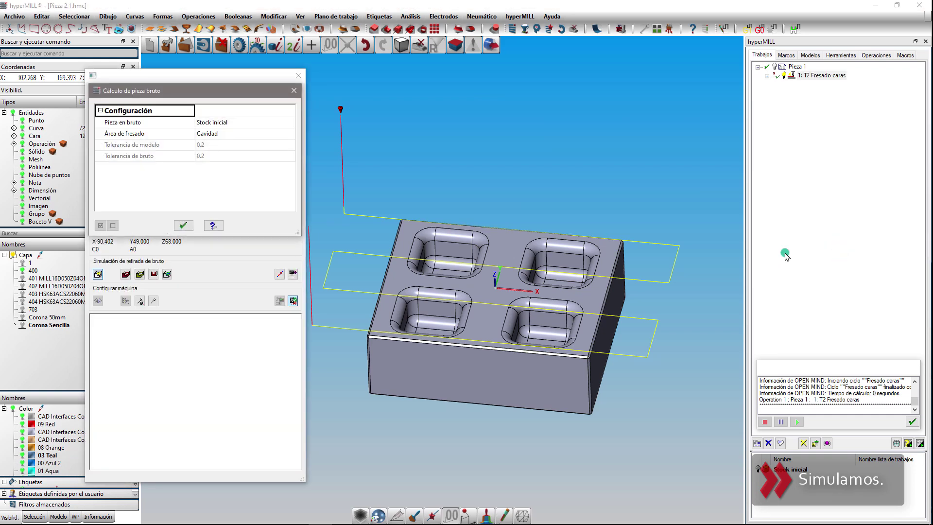
{"action": "left_click", "coordinate": [183, 225]}
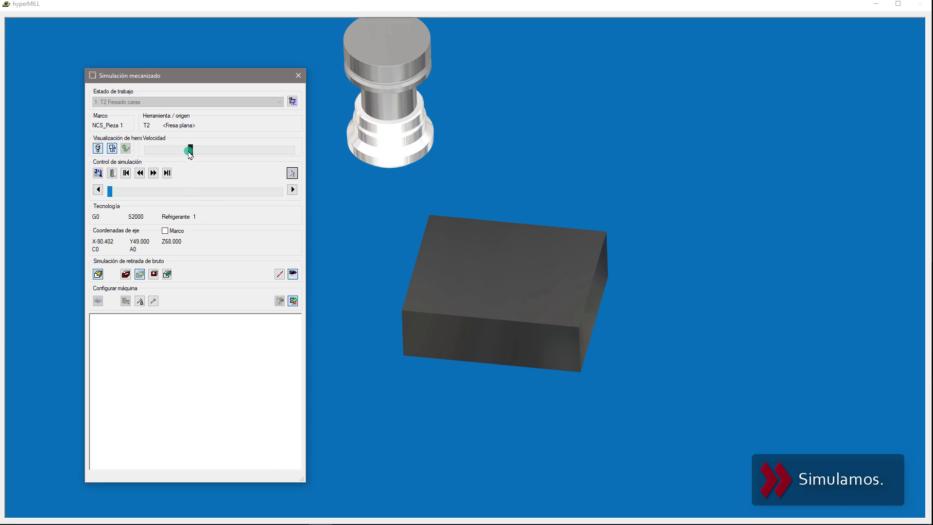
Step: Run the simulation at reduced speed, confirm no collisions, and close the simulation
{"action": "left_click_drag", "start_coordinate": [190, 151], "coordinate": [167, 151]}
{"action": "left_click", "coordinate": [154, 173]}
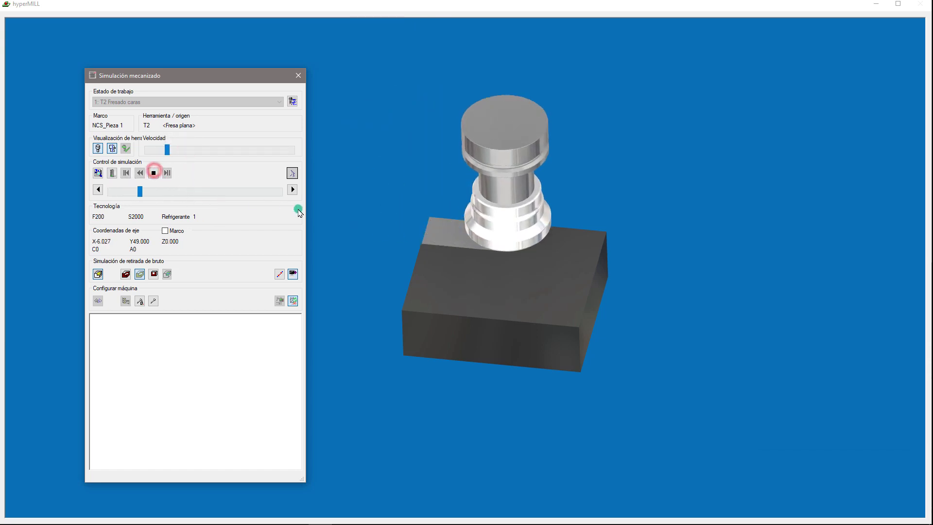
{"action": "middle_click_drag", "start_coordinate": [494, 267], "coordinate": [493, 263]}
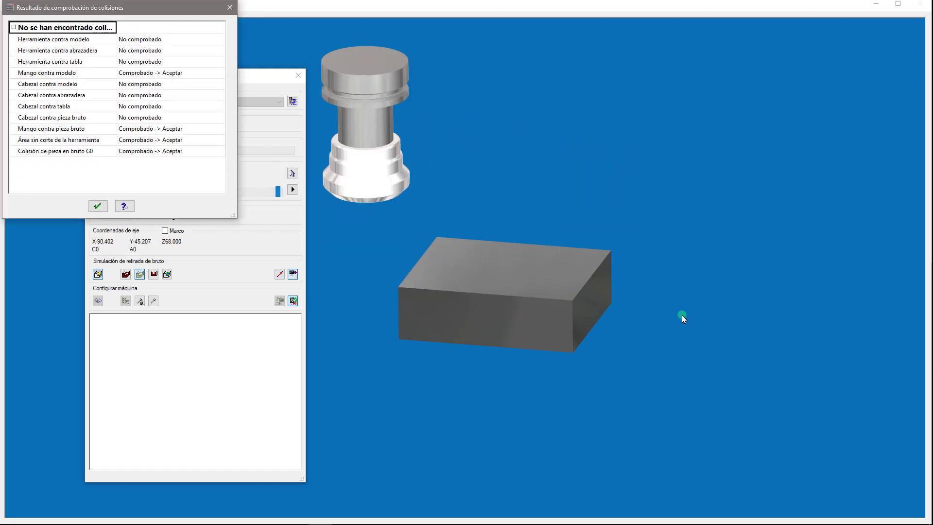
{"action": "left_click", "coordinate": [96, 207]}
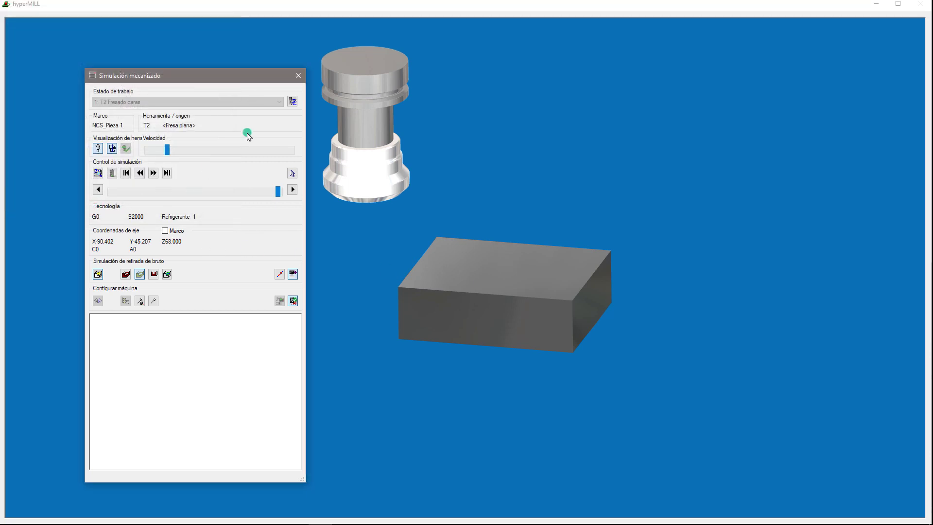
{"action": "left_click", "coordinate": [298, 76]}
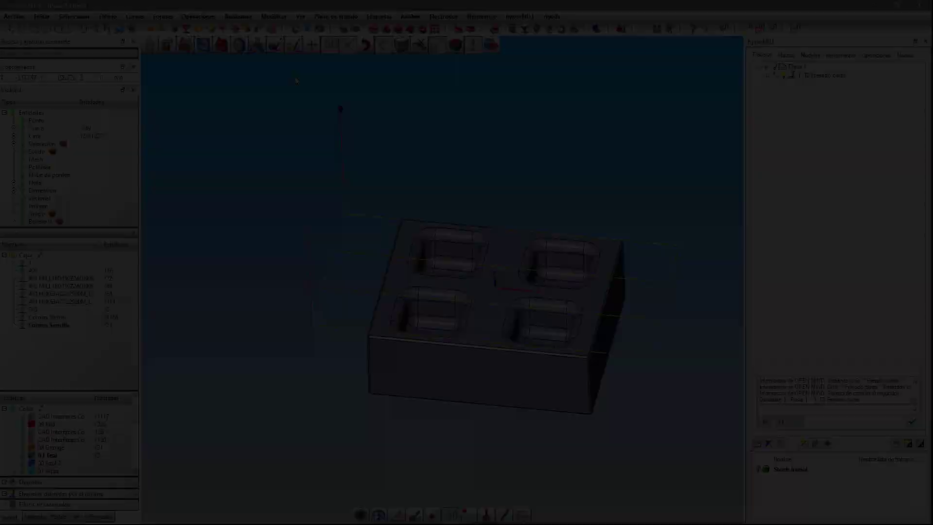